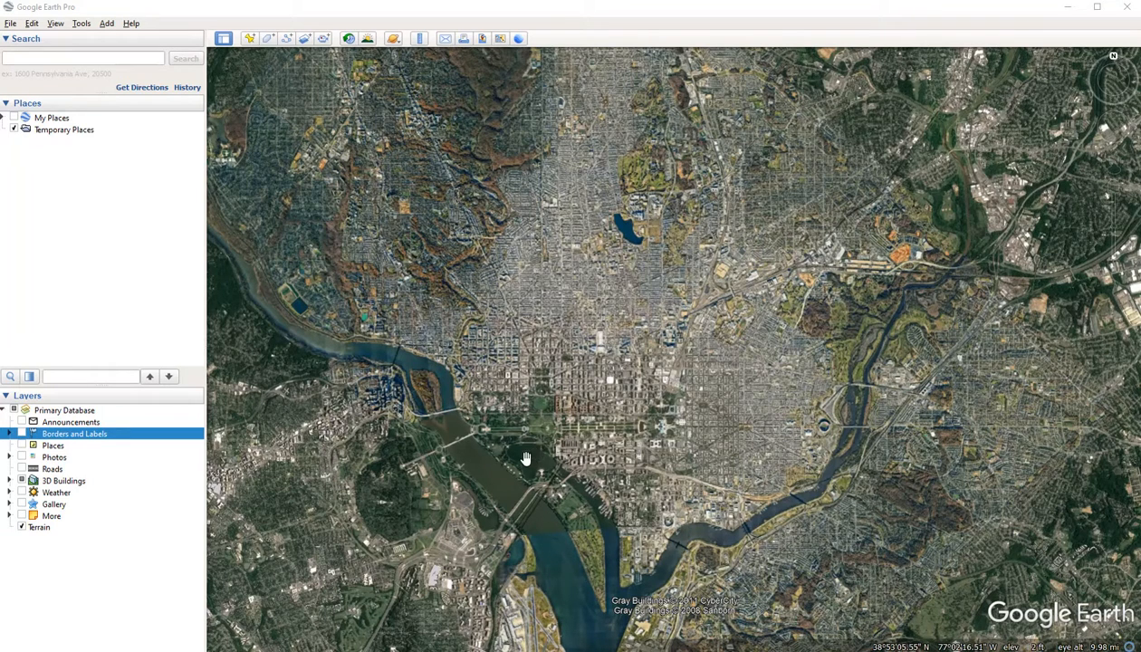
# - Frame the whole reflecting pool between the circular memorial grounds and the oval fountain plaza in a straight-down view
pyautogui.scroll(3, 493, 437)
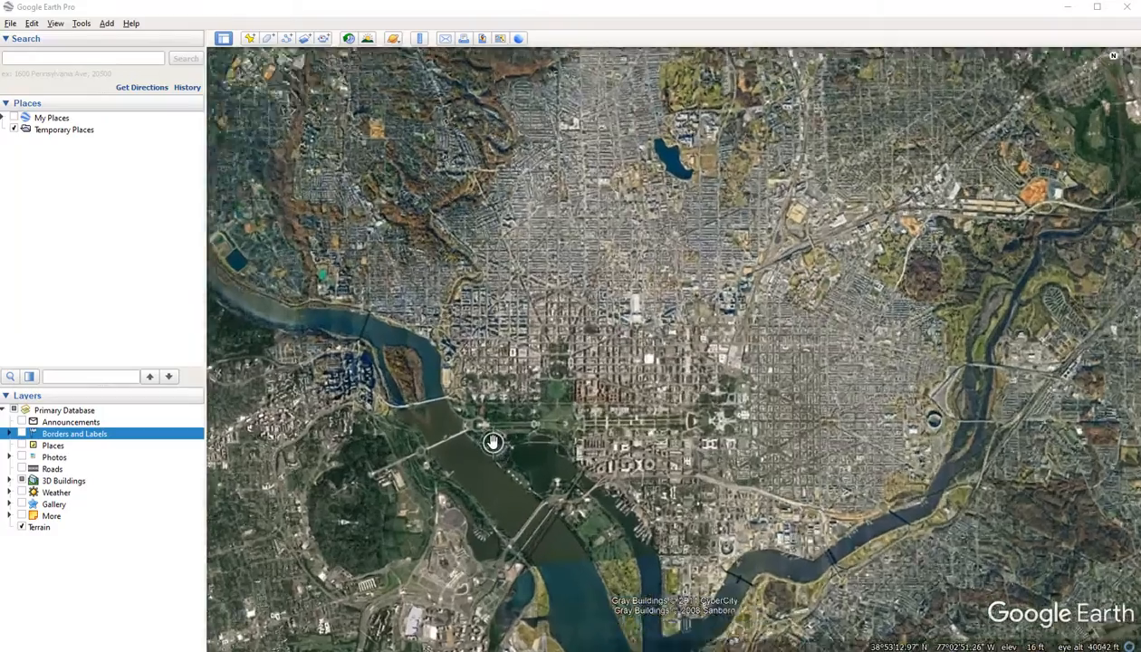
pyautogui.scroll(5, 493, 437)
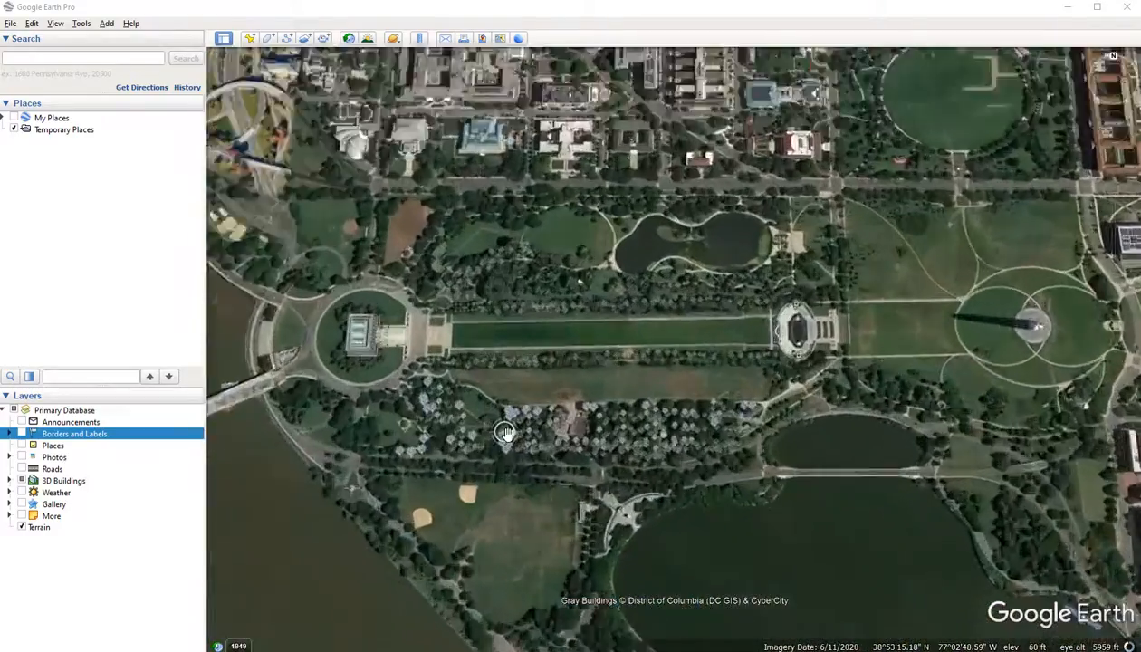
pyautogui.scroll(2, 505, 433)
pyautogui.moveTo(509, 369); pyautogui.dragTo(559, 436)
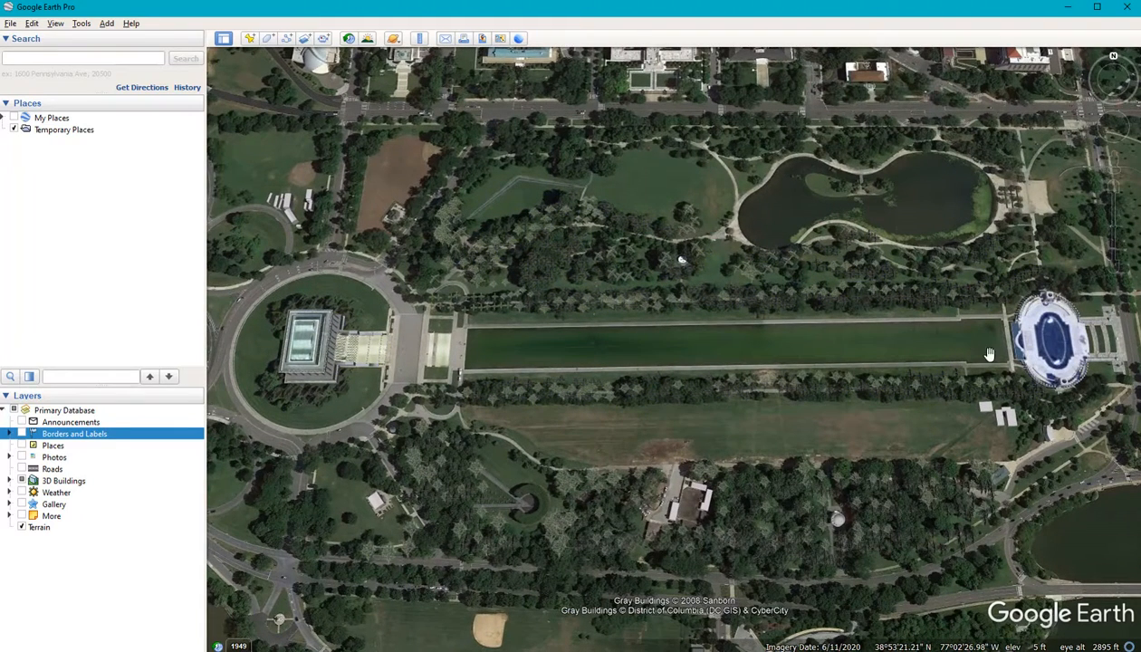
pyautogui.moveTo(824, 356); pyautogui.dragTo(833, 313)
pyautogui.scroll(2, 832, 313)
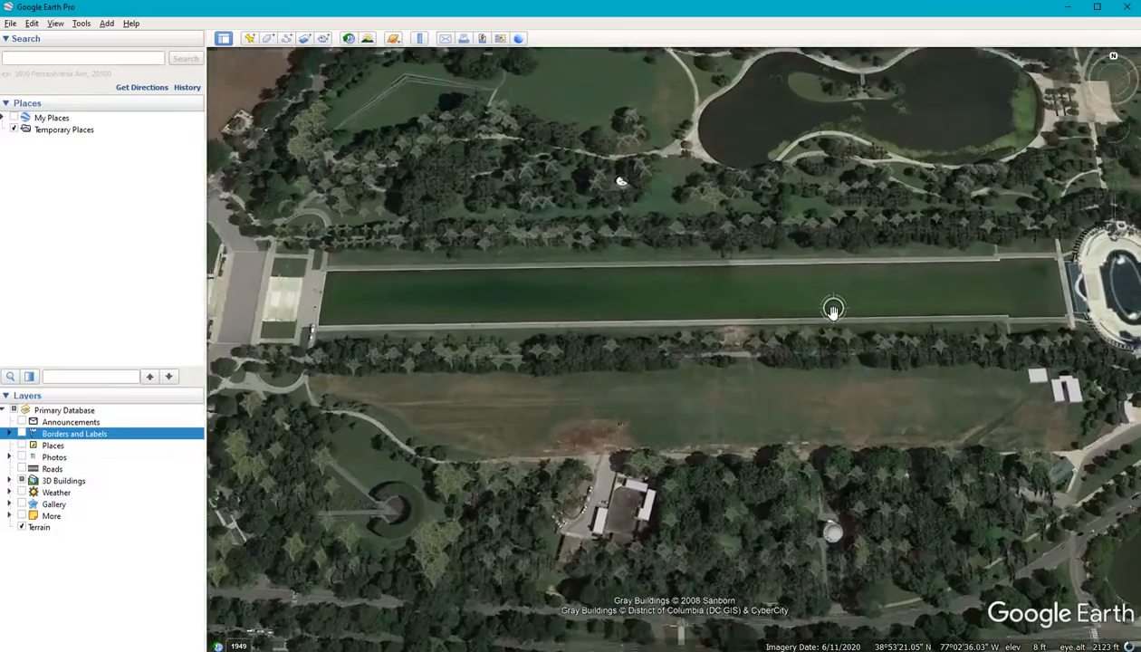
pyautogui.moveTo(656, 362); pyautogui.dragTo(1011, 303)
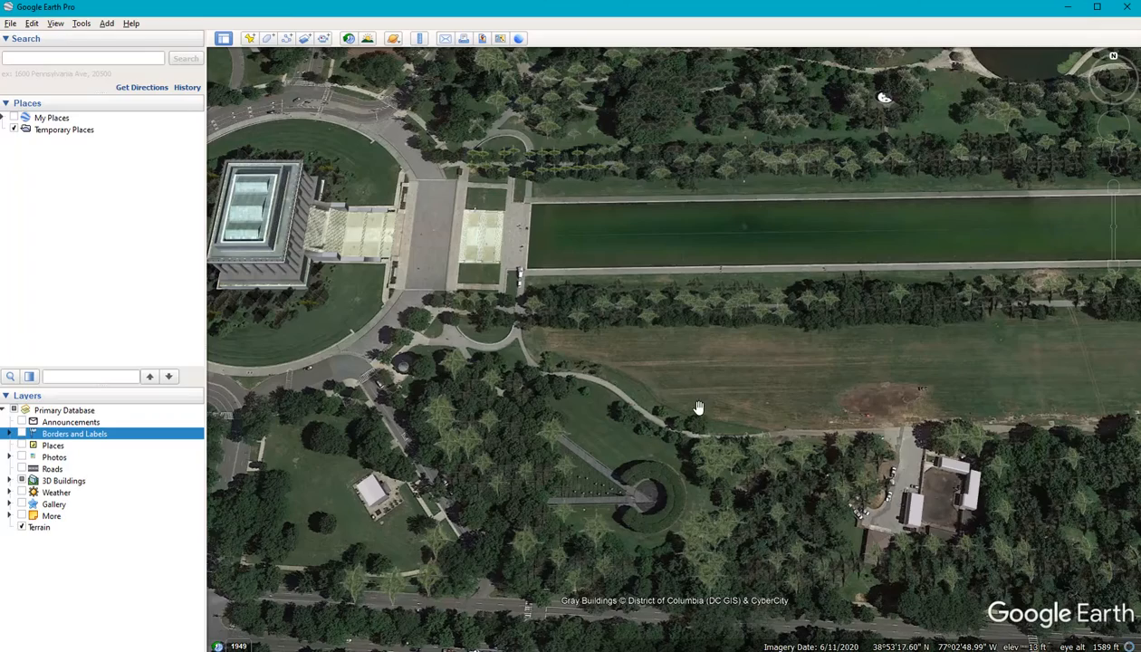
pyautogui.moveTo(698, 403); pyautogui.dragTo(697, 272, button='right')
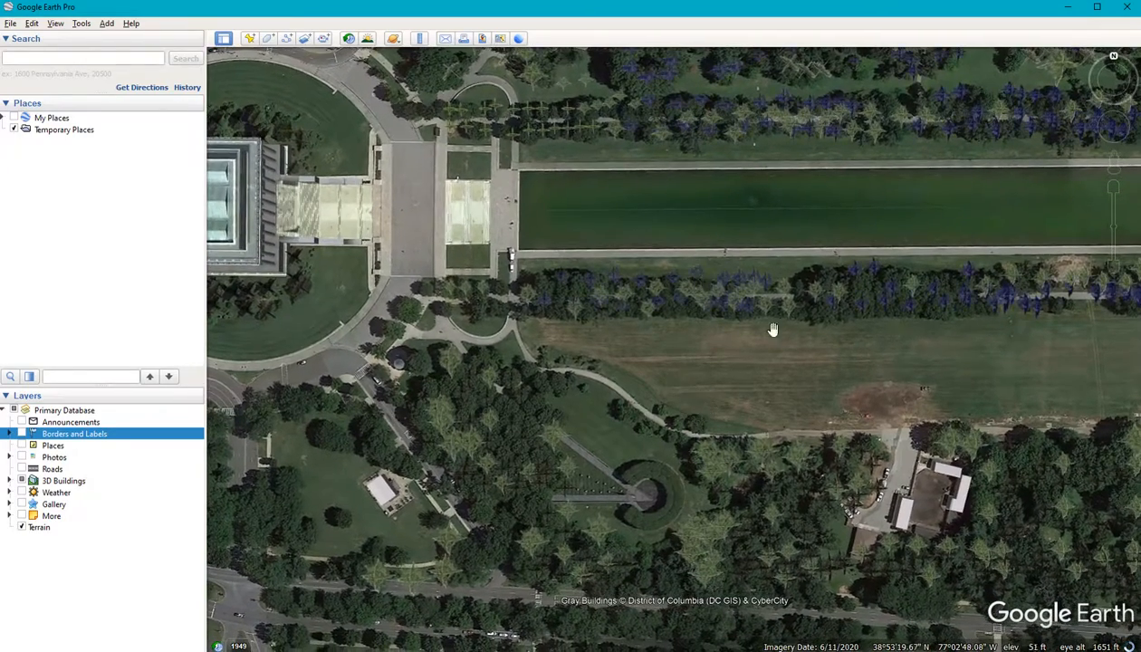
pyautogui.moveTo(781, 324); pyautogui.dragTo(553, 438)
pyautogui.scroll(-3, 549, 430)
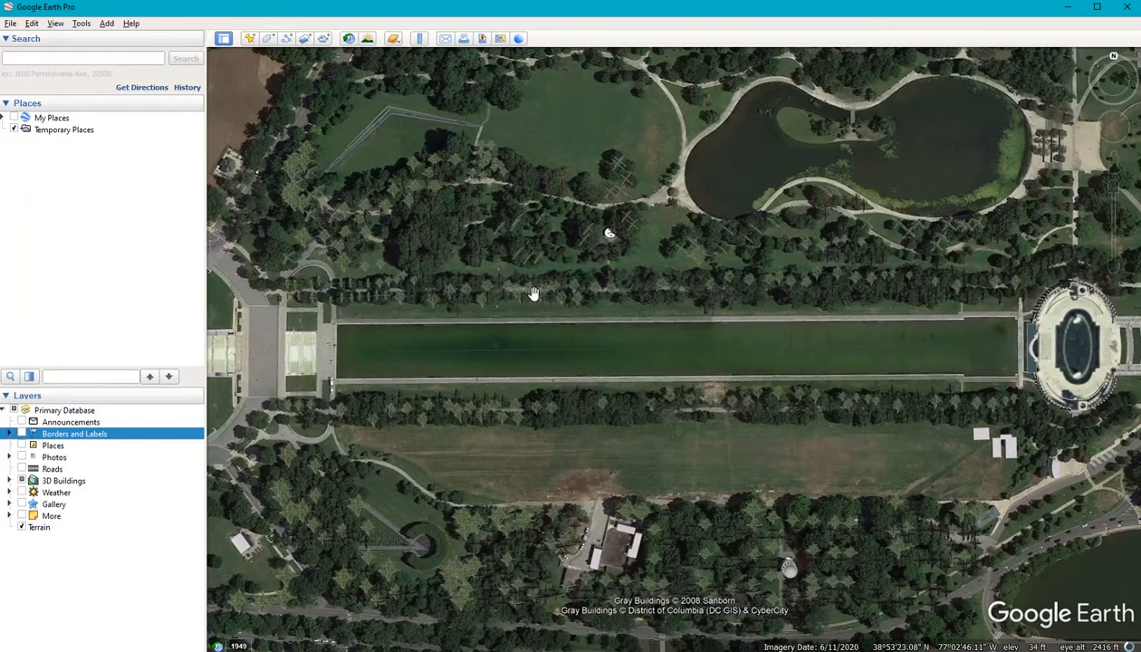
# - Start a polygon measurement and trace the pool's south edge from its southwest corner to the inner corner of the step near the east end
pyautogui.click(421, 41)
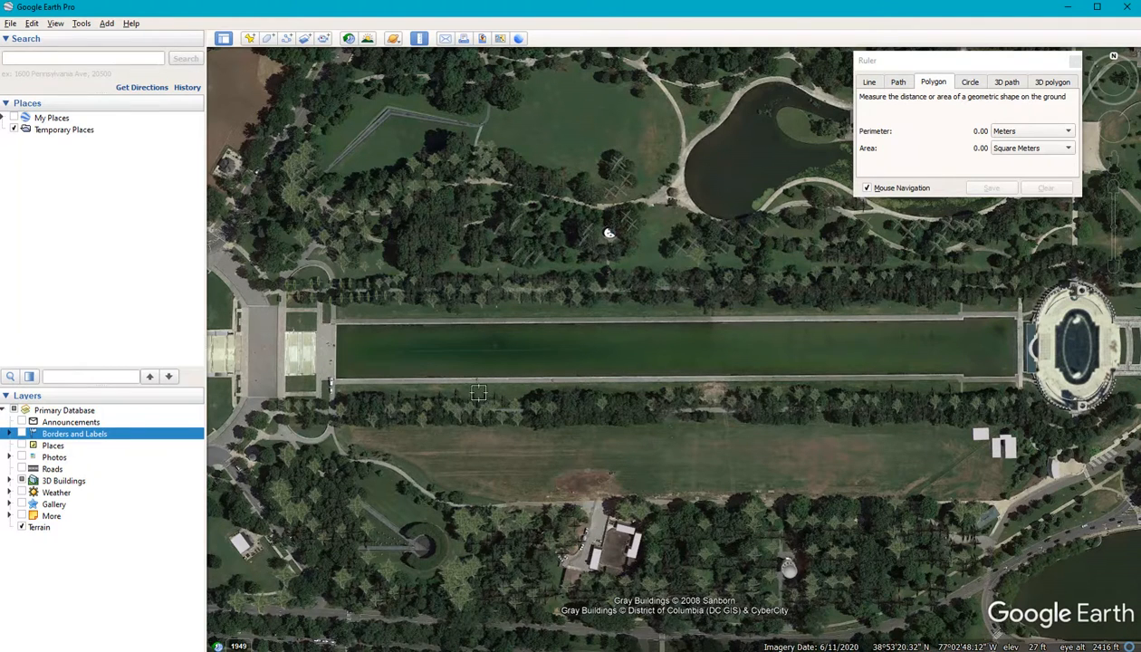
pyautogui.scroll(3, 344, 378)
pyautogui.scroll(3, 344, 378)
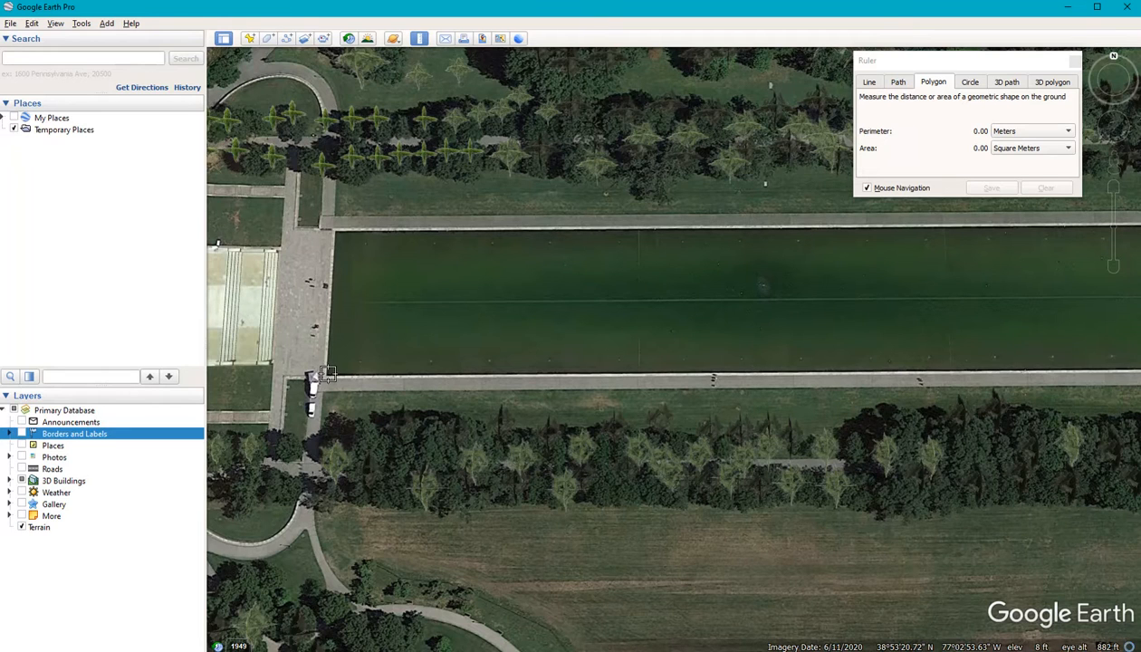
pyautogui.click(327, 375)
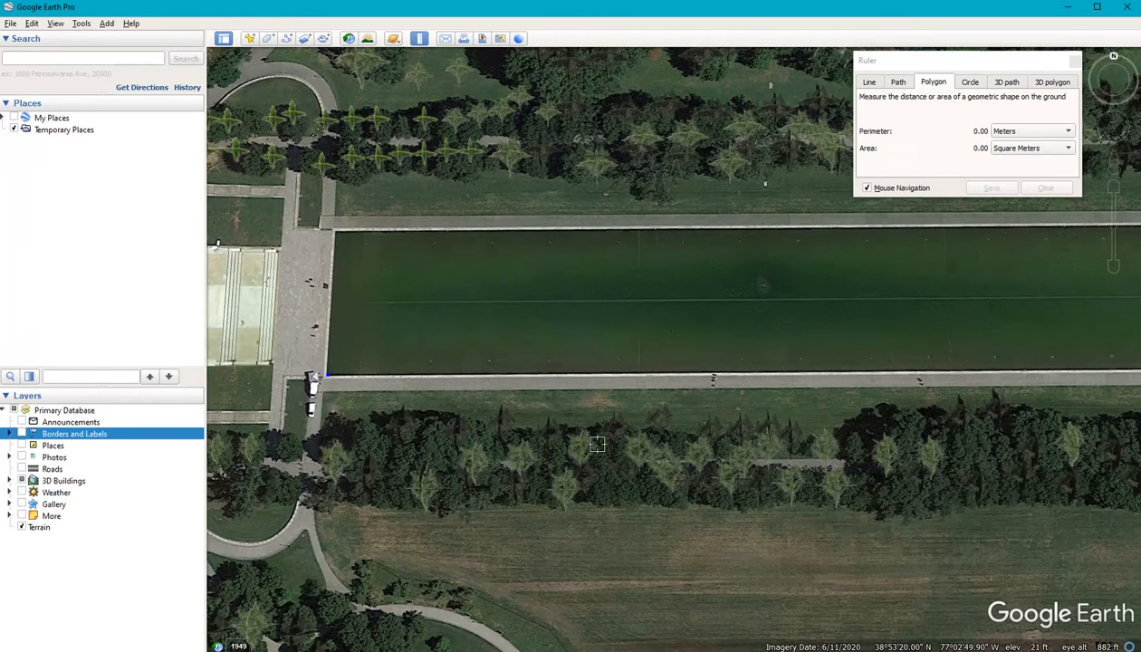
pyautogui.moveTo(677, 452); pyautogui.dragTo(285, 490)
pyautogui.moveTo(766, 466); pyautogui.dragTo(405, 453)
pyautogui.moveTo(776, 434); pyautogui.dragTo(317, 472)
pyautogui.moveTo(604, 461); pyautogui.dragTo(474, 465)
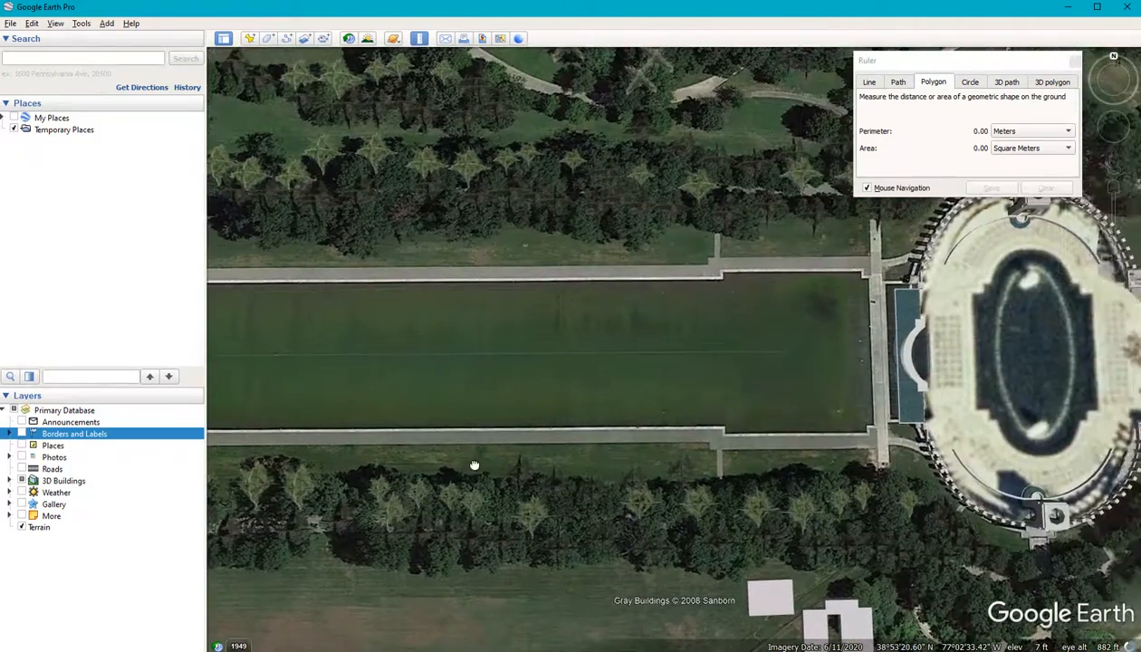
pyautogui.click(723, 425)
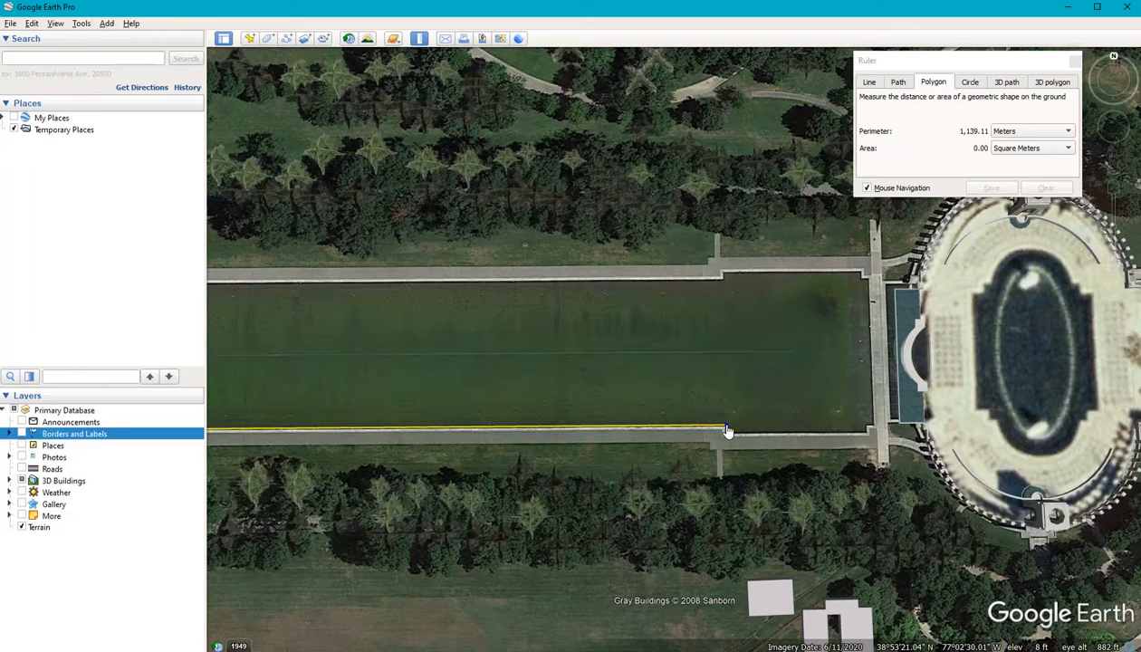
pyautogui.moveTo(727, 431); pyautogui.dragTo(728, 431)
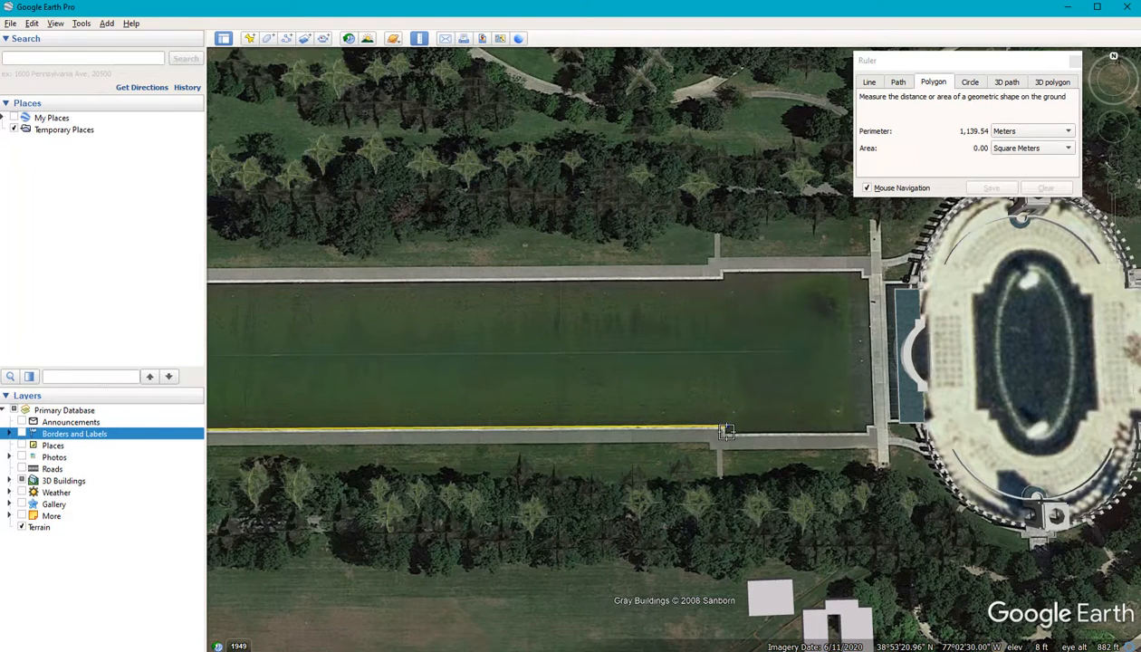
# - Continue the polygon around the outer corner of the south edge's step and the small notch at the pool's southeast corner
pyautogui.click(726, 431)
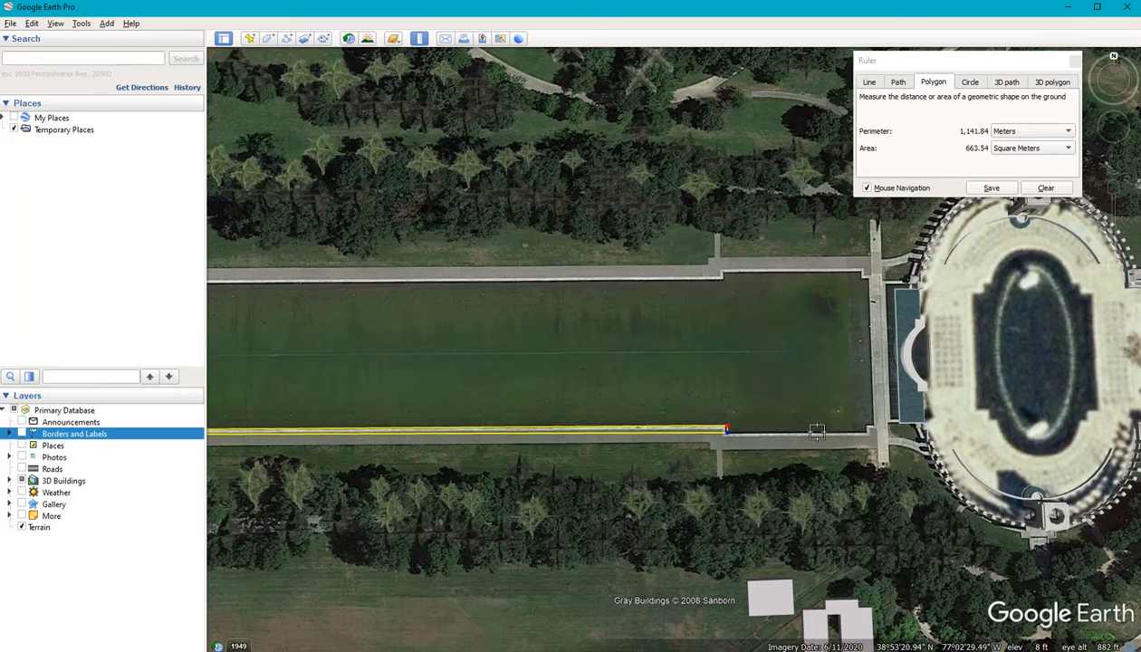
pyautogui.click(863, 429)
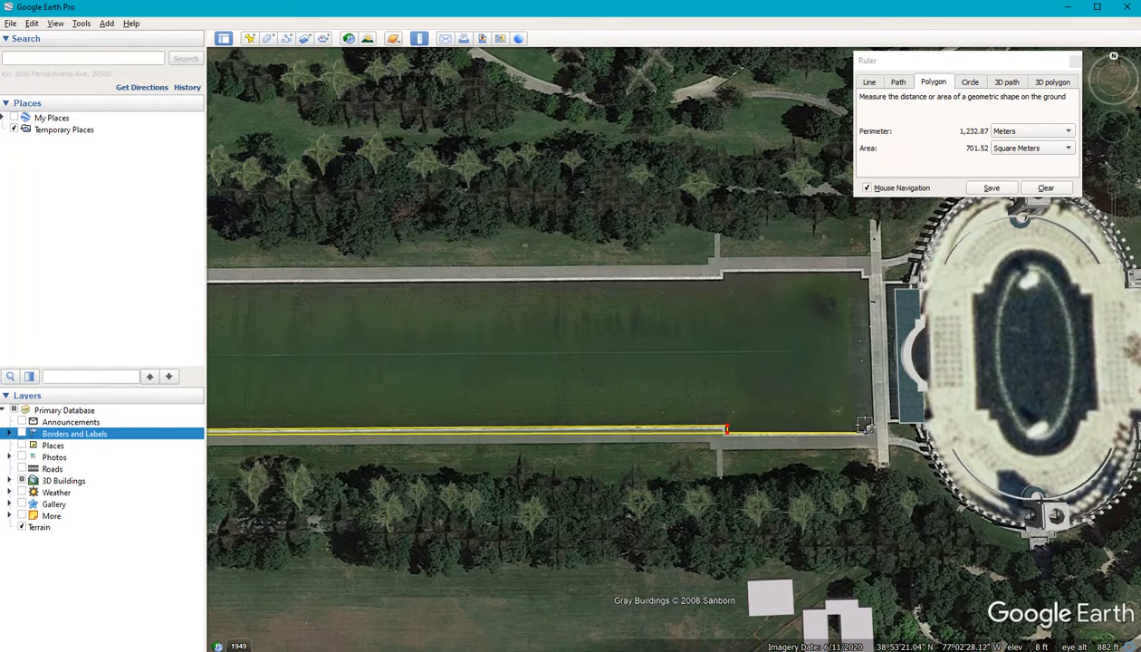
pyautogui.click(866, 427)
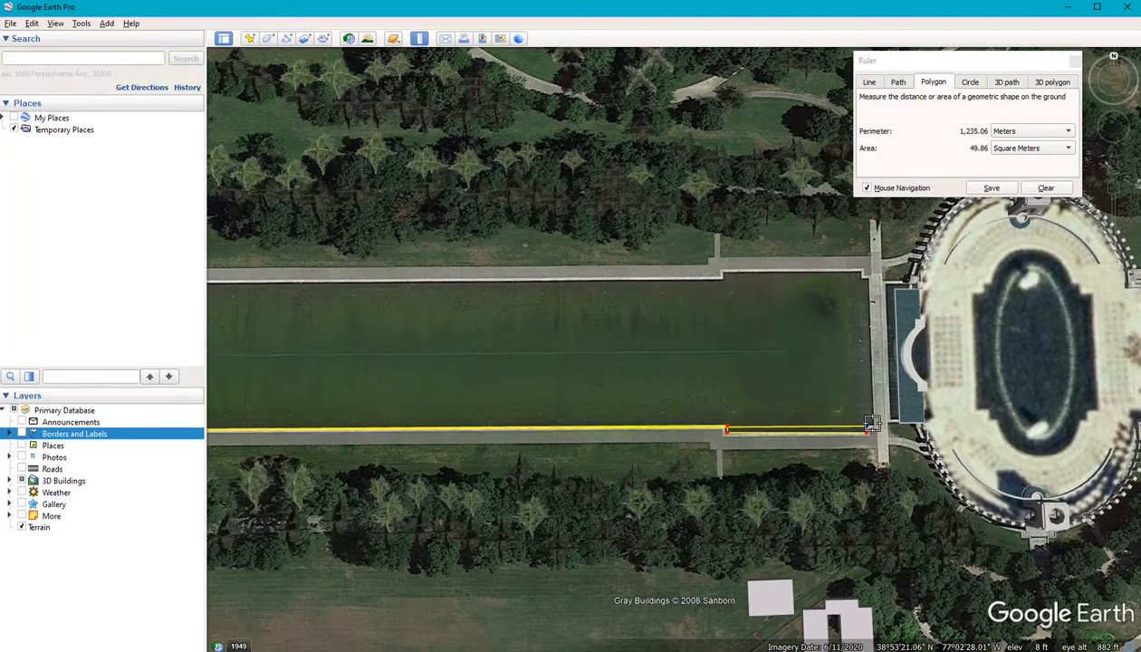
pyautogui.click(872, 424)
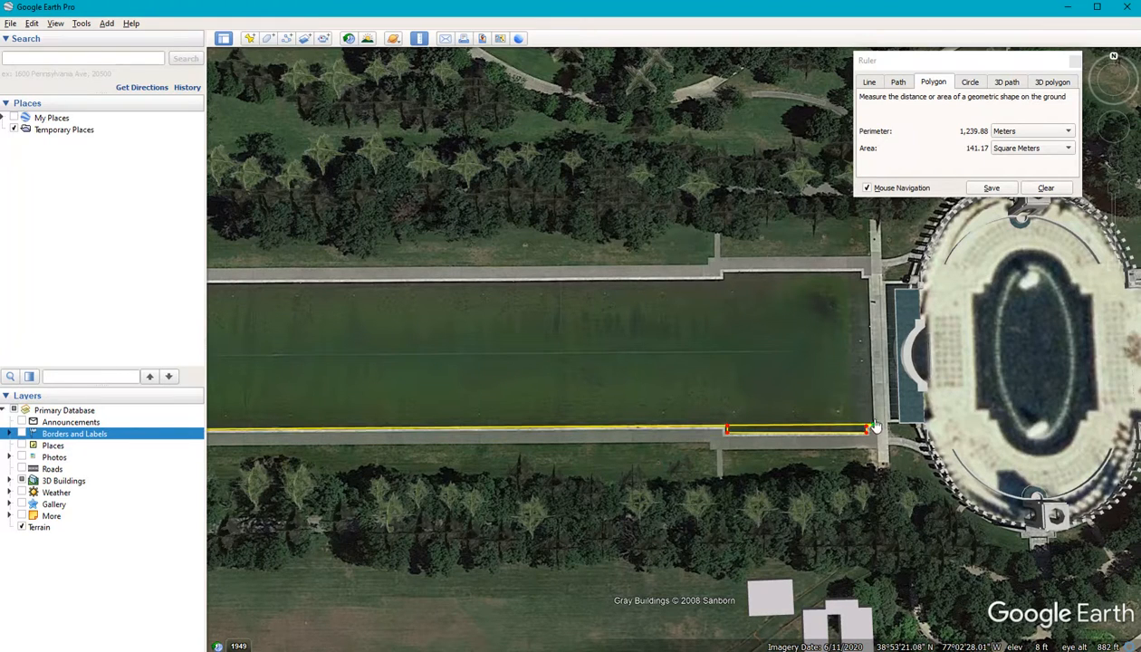
# - Extend the polygon up the pool's east edge and around the small notch at the northeast corner
pyautogui.click(868, 280)
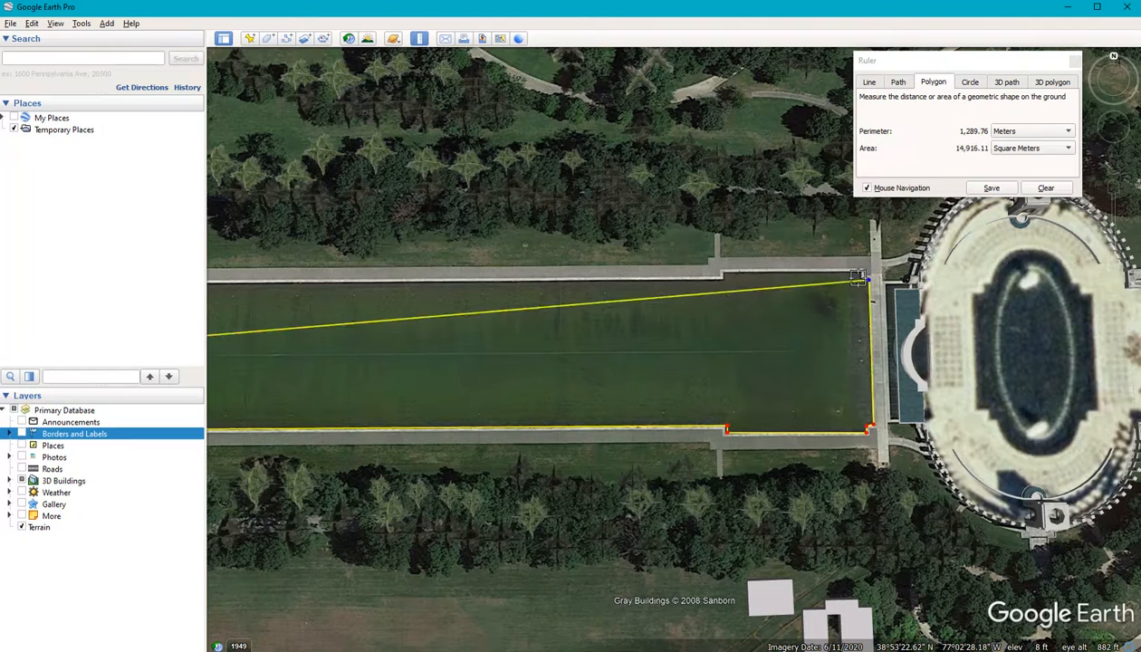
pyautogui.click(862, 280)
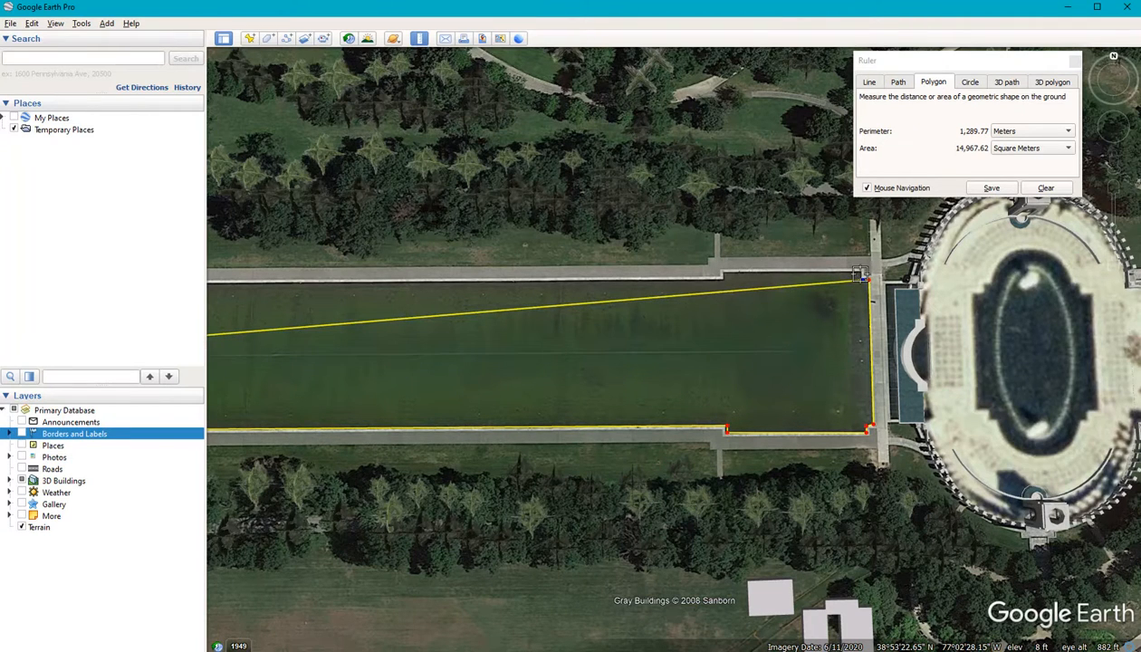
pyautogui.click(860, 273)
pyautogui.moveTo(862, 279); pyautogui.dragTo(860, 281)
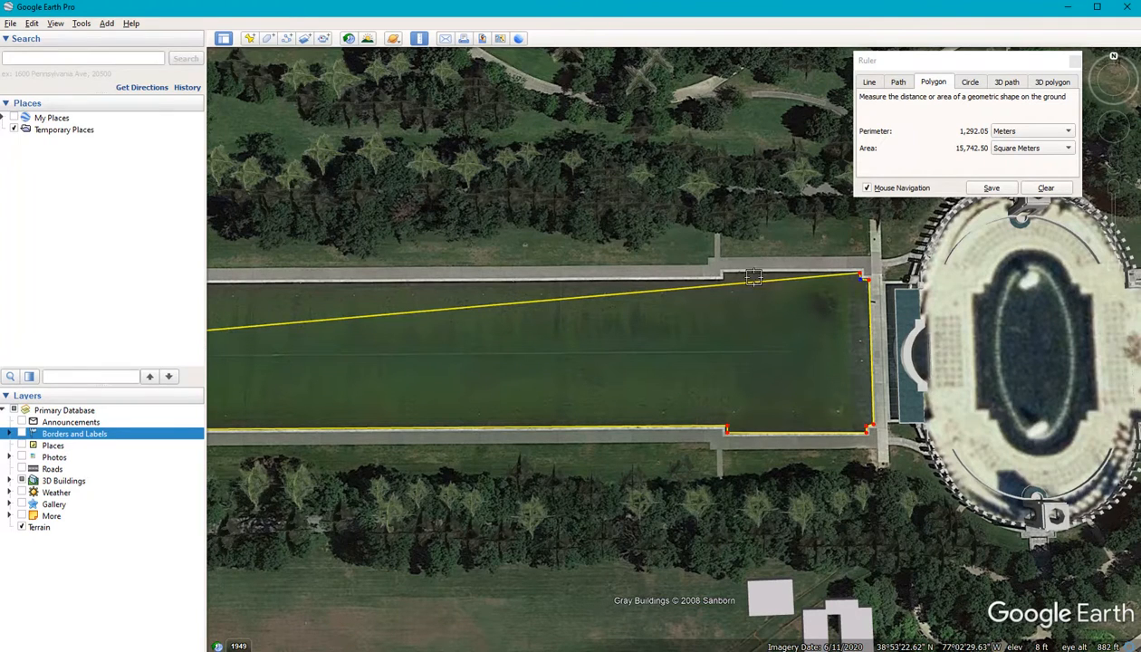
# - Correct the displaced northeast corner point and trace the north edge west around both corners of its step
pyautogui.click(723, 273)
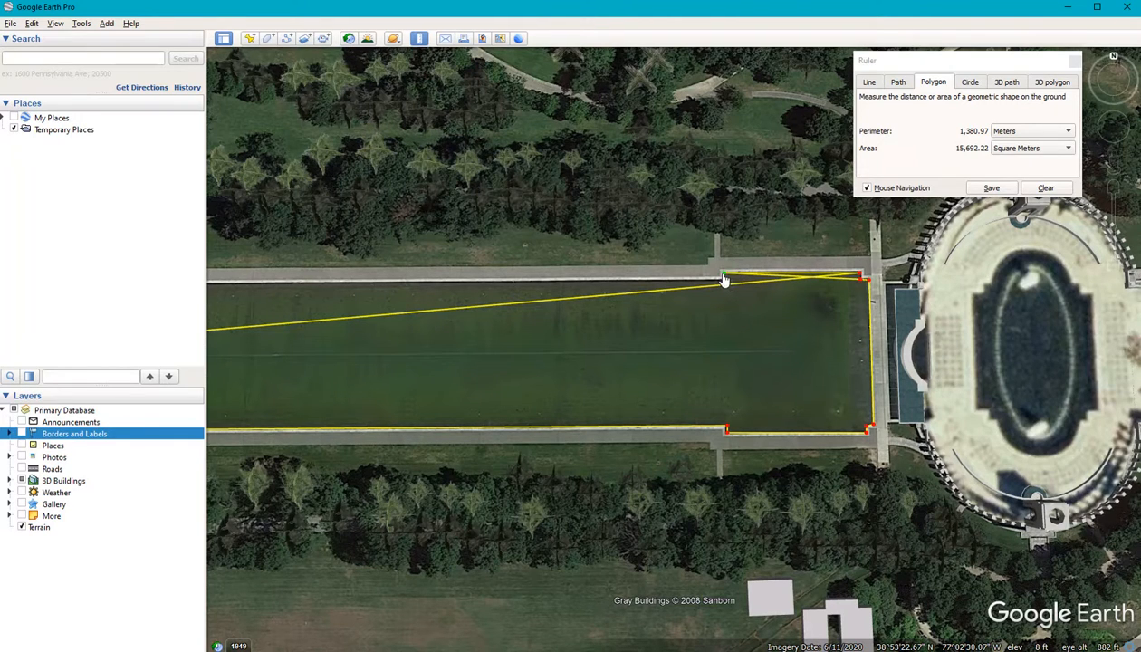
pyautogui.moveTo(725, 281); pyautogui.dragTo(861, 276)
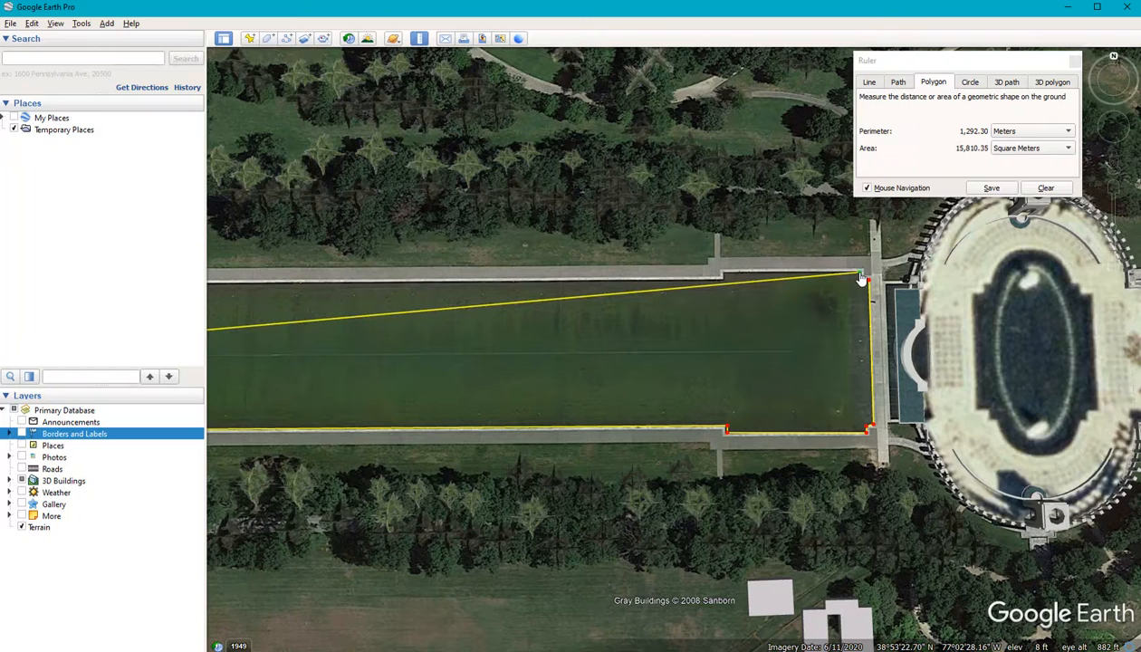
pyautogui.click(724, 274)
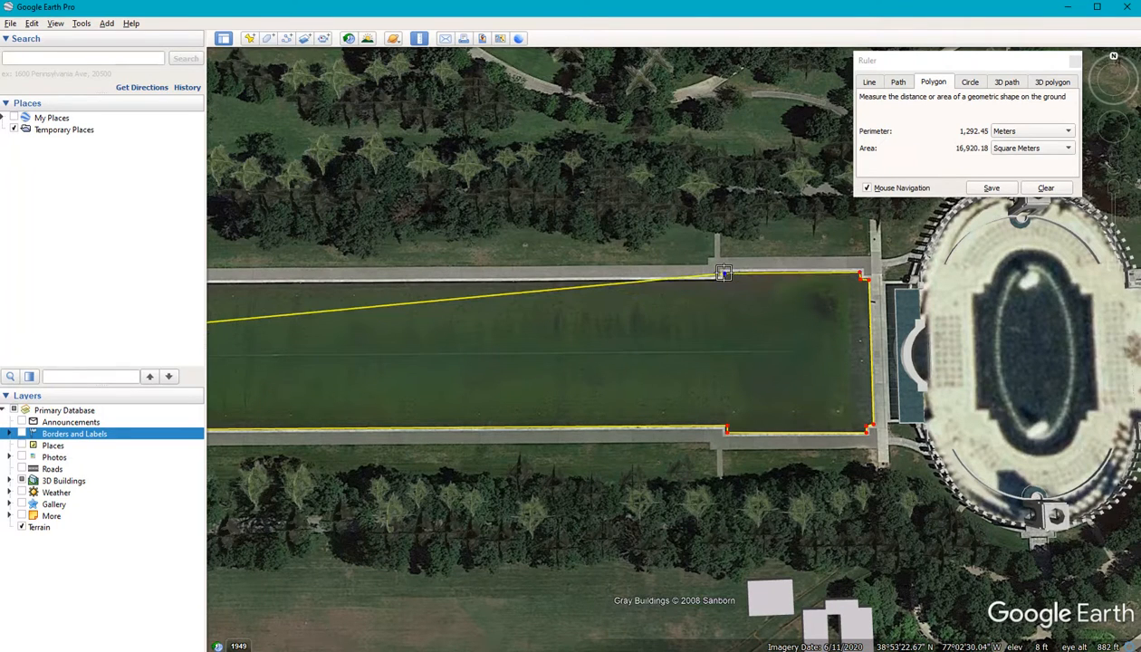
pyautogui.moveTo(723, 273); pyautogui.dragTo(724, 279)
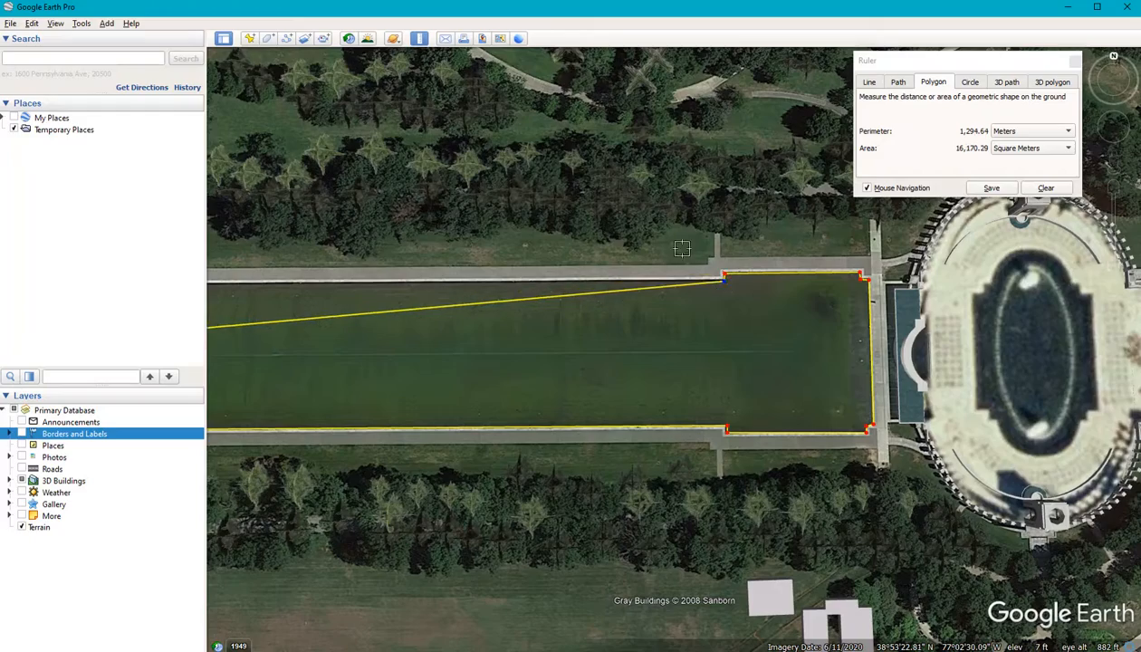
# - Complete the pool outline by placing the last polygon point at the northwest corner and aligning it with the pool's edge
pyautogui.moveTo(650, 244); pyautogui.dragTo(1010, 275)
pyautogui.moveTo(444, 282); pyautogui.dragTo(908, 286)
pyautogui.moveTo(355, 283); pyautogui.dragTo(765, 280)
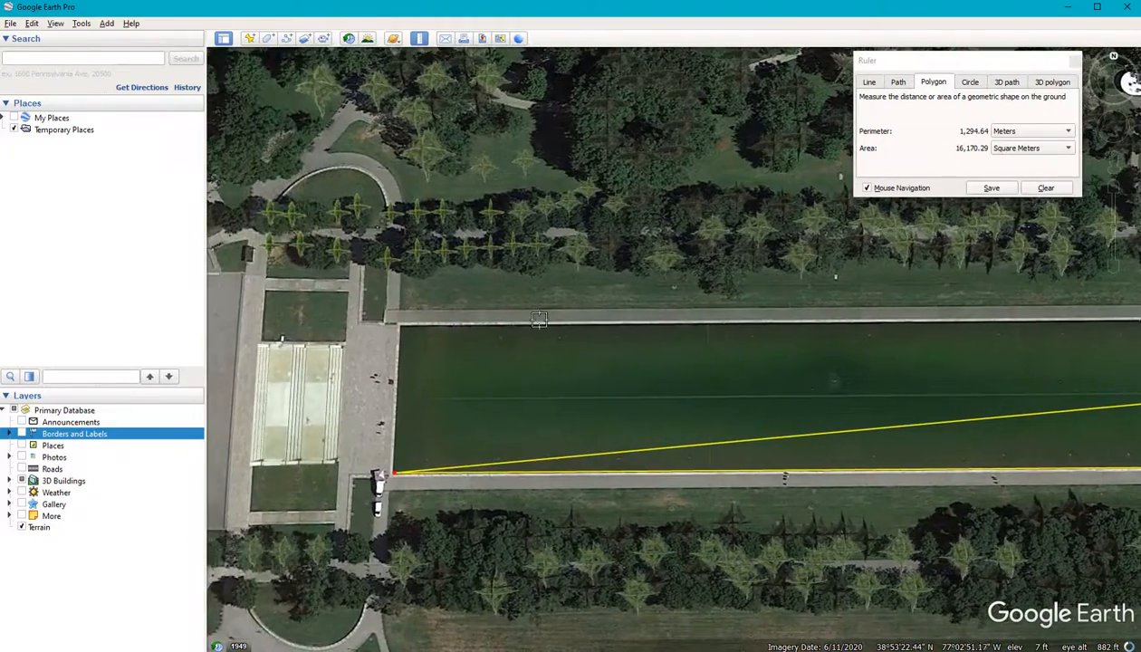
pyautogui.click(401, 326)
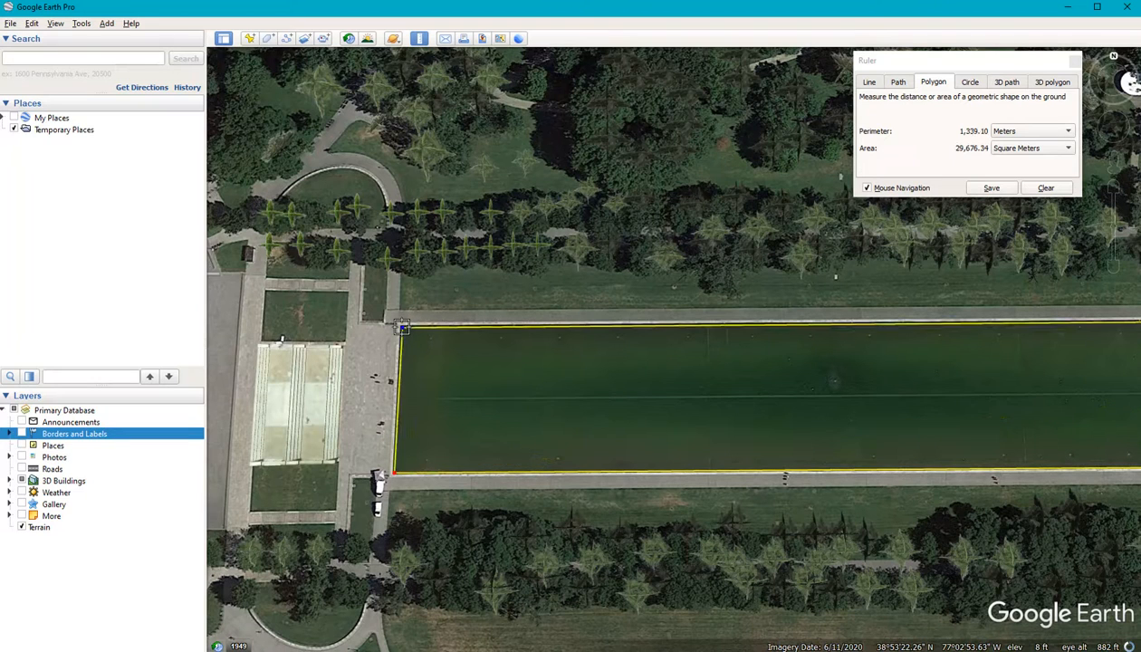
pyautogui.moveTo(402, 328); pyautogui.dragTo(403, 327)
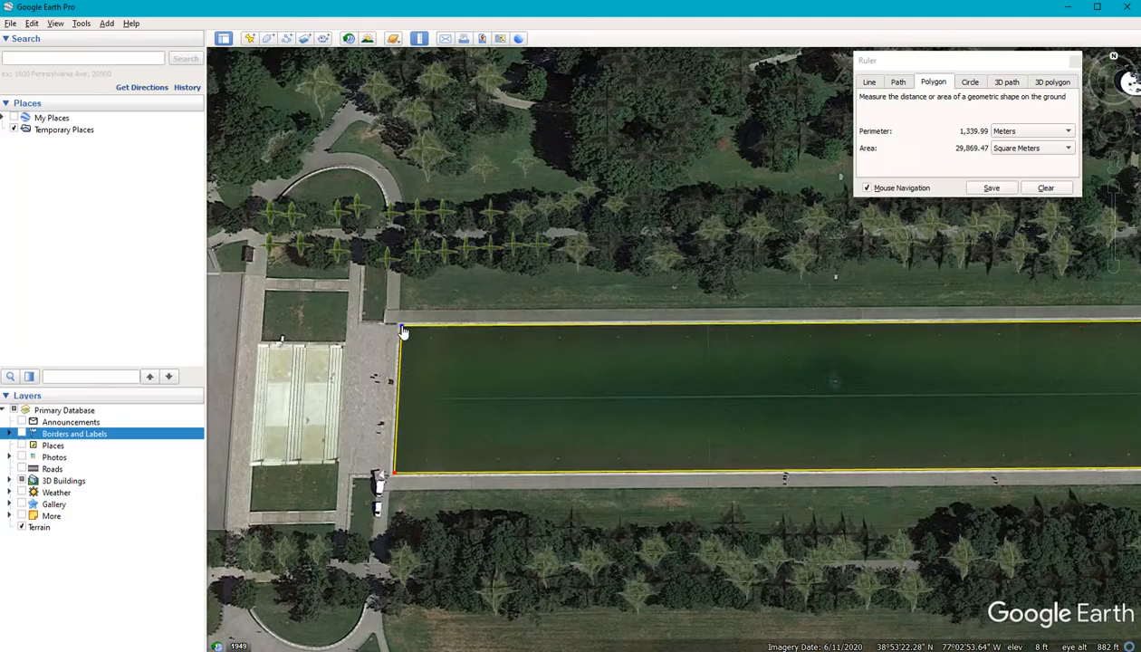
# - Show the whole pool outline and set the measurement units to feet for the perimeter and acres for the area
pyautogui.scroll(-3, 649, 246)
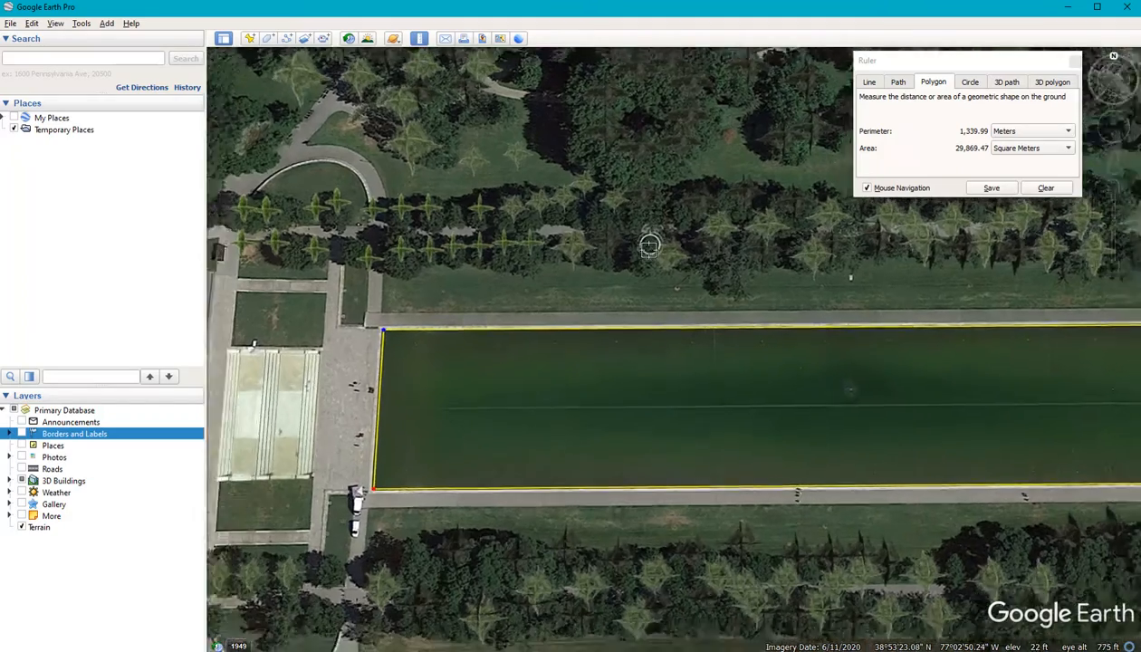
pyautogui.scroll(-5, 649, 247)
pyautogui.moveTo(690, 230); pyautogui.dragTo(444, 298)
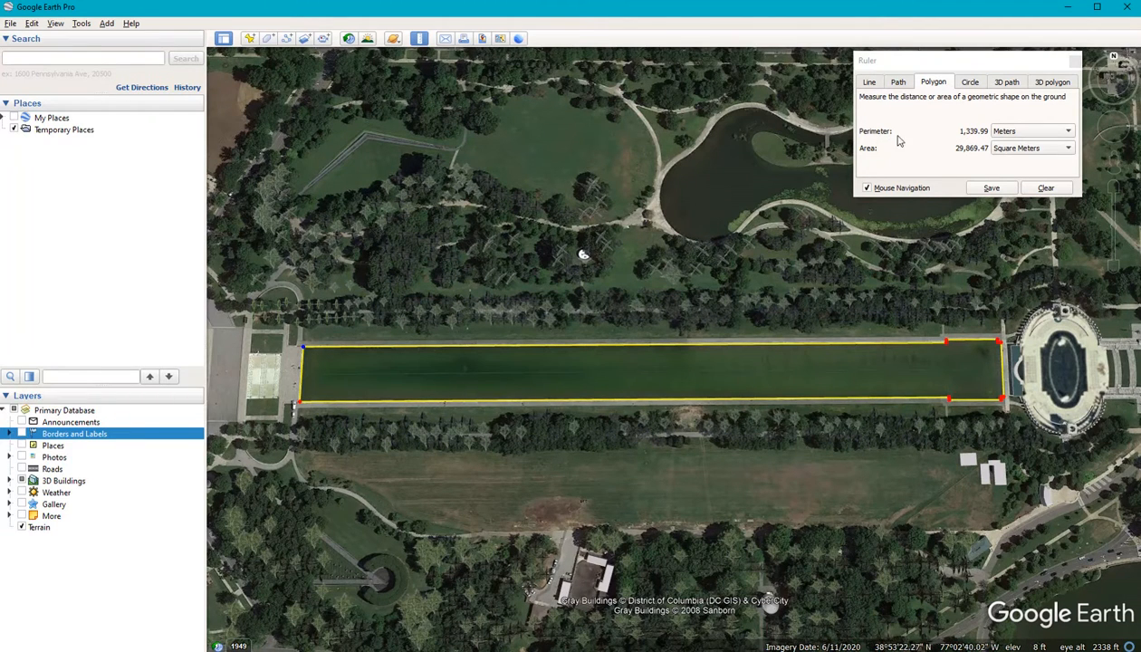
pyautogui.click(1021, 132)
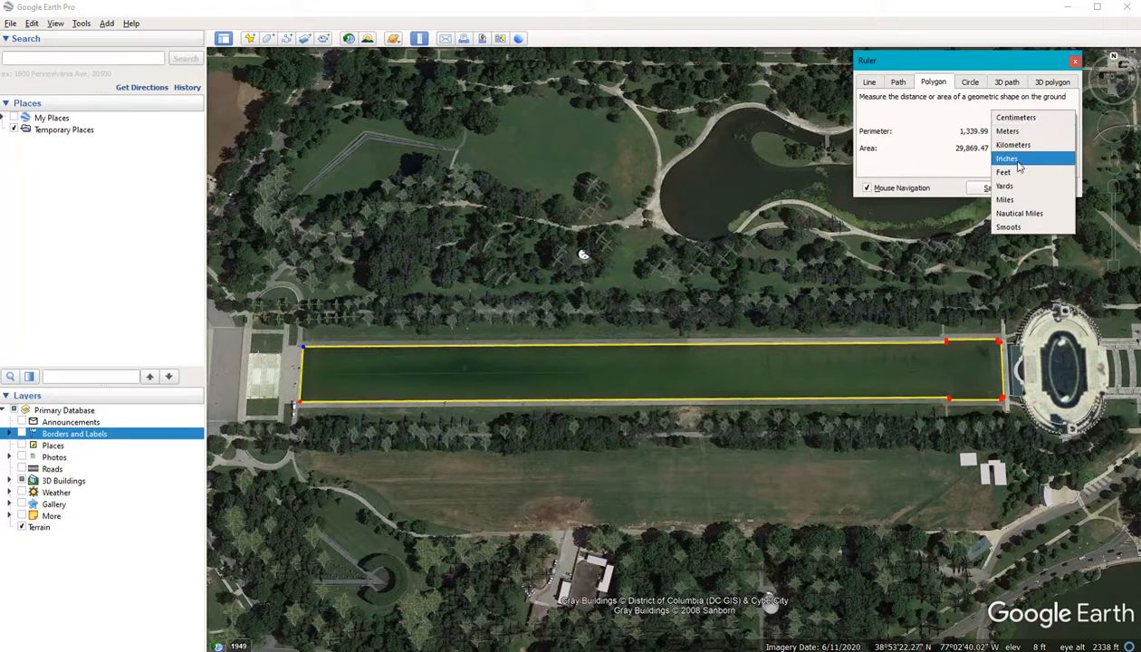
pyautogui.click(1020, 172)
pyautogui.click(1028, 148)
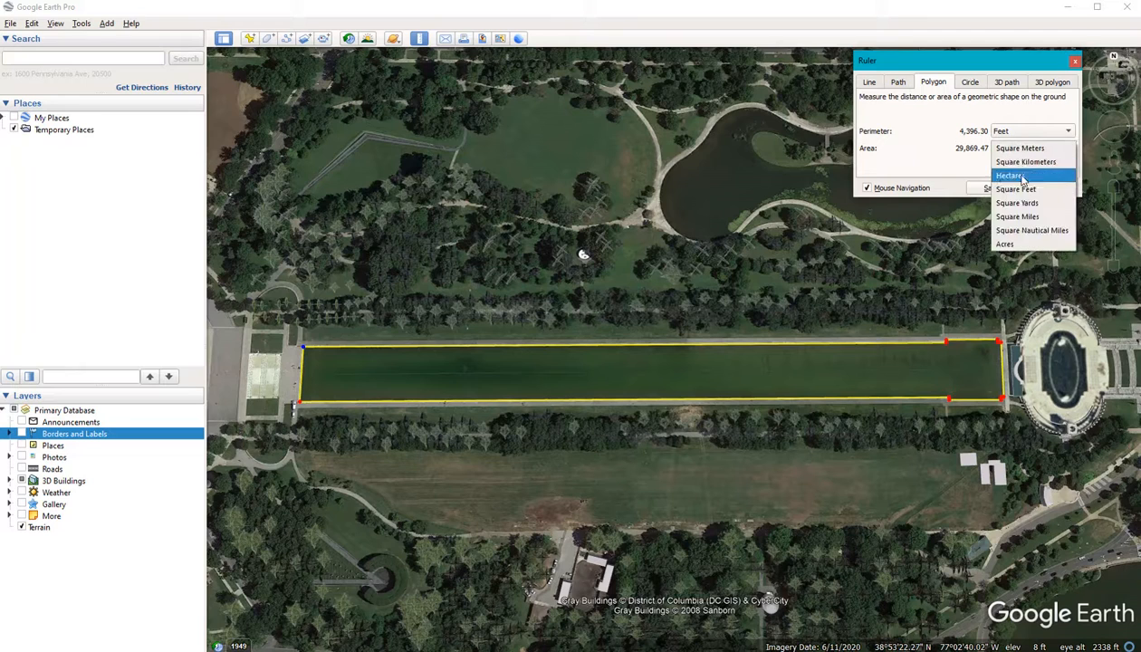
pyautogui.click(1008, 244)
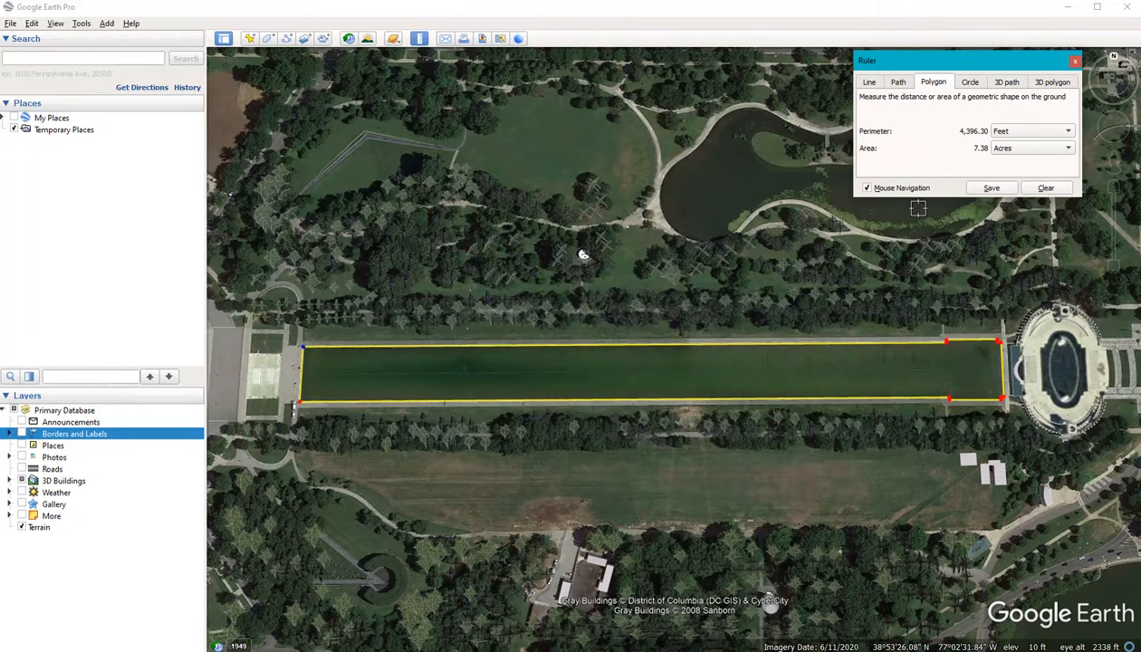
# - Save the pool polygon as "Relfecting Pool" with a blue (#0000ff) outline, checking its measurements before finishing
pyautogui.click(987, 188)
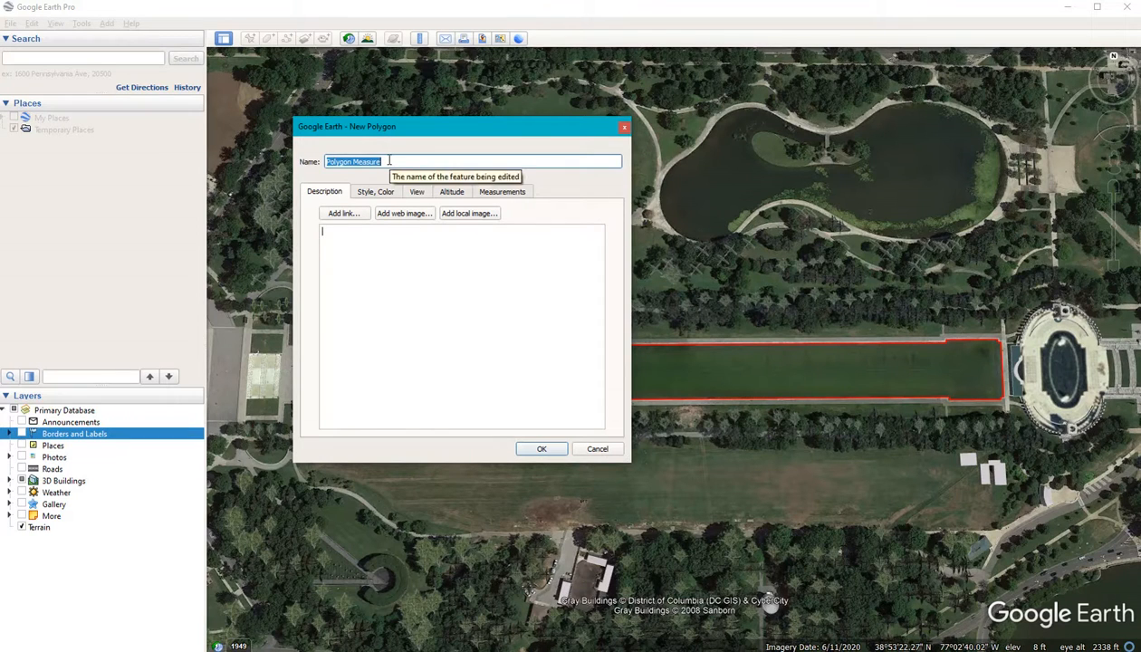
pyautogui.write('Relfecting Pool')
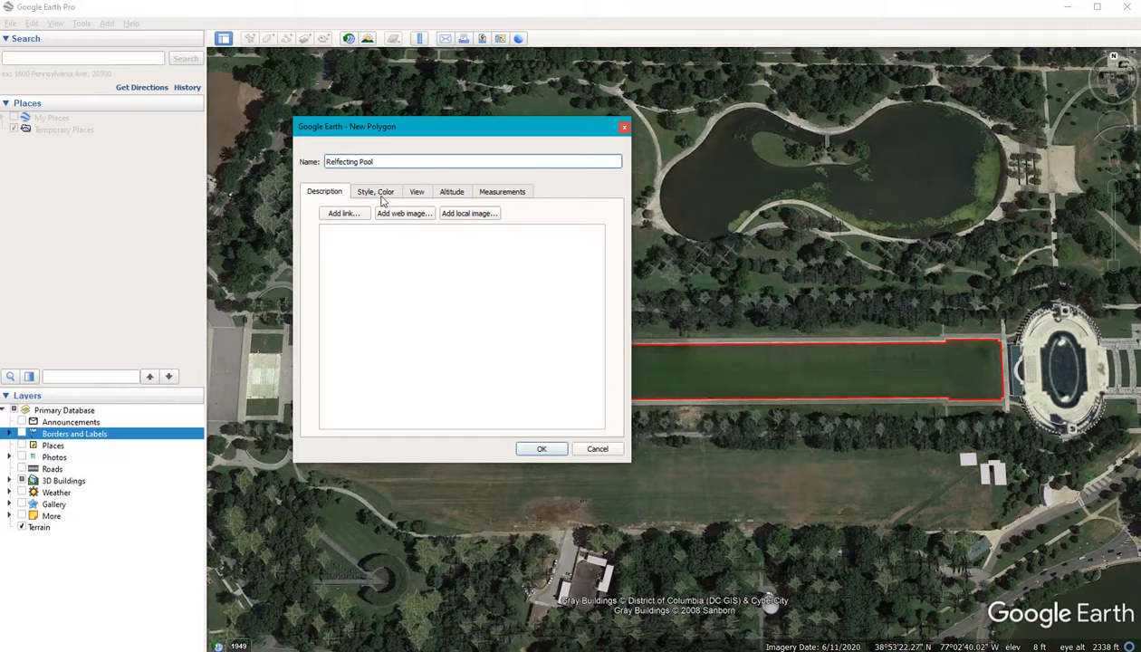
pyautogui.click(382, 202)
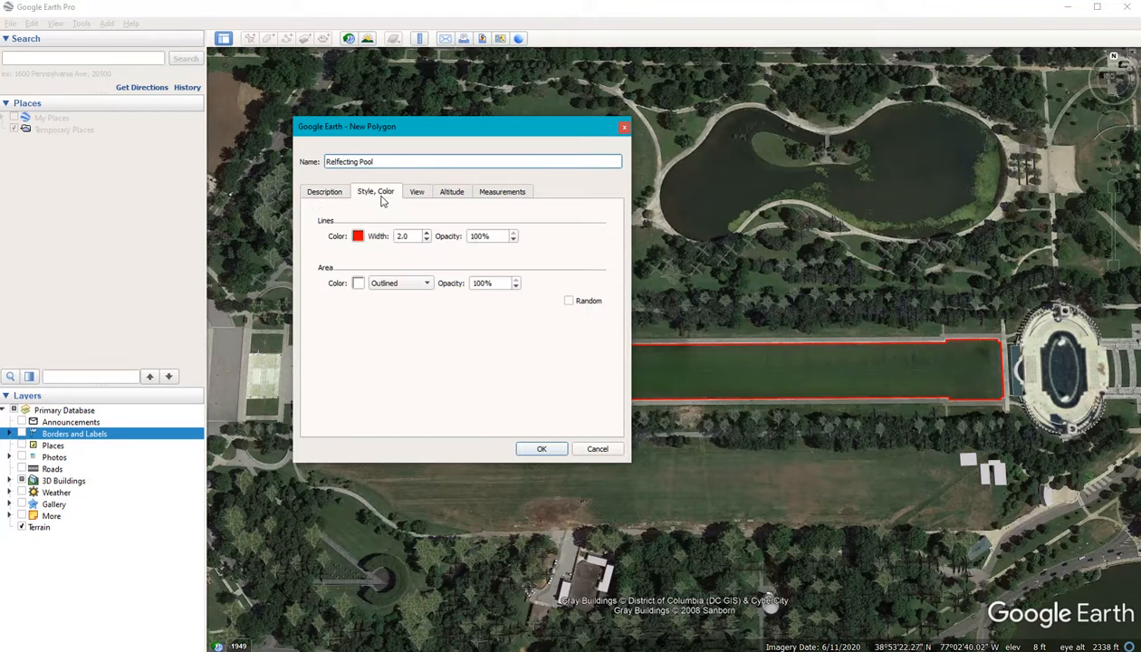
pyautogui.click(358, 237)
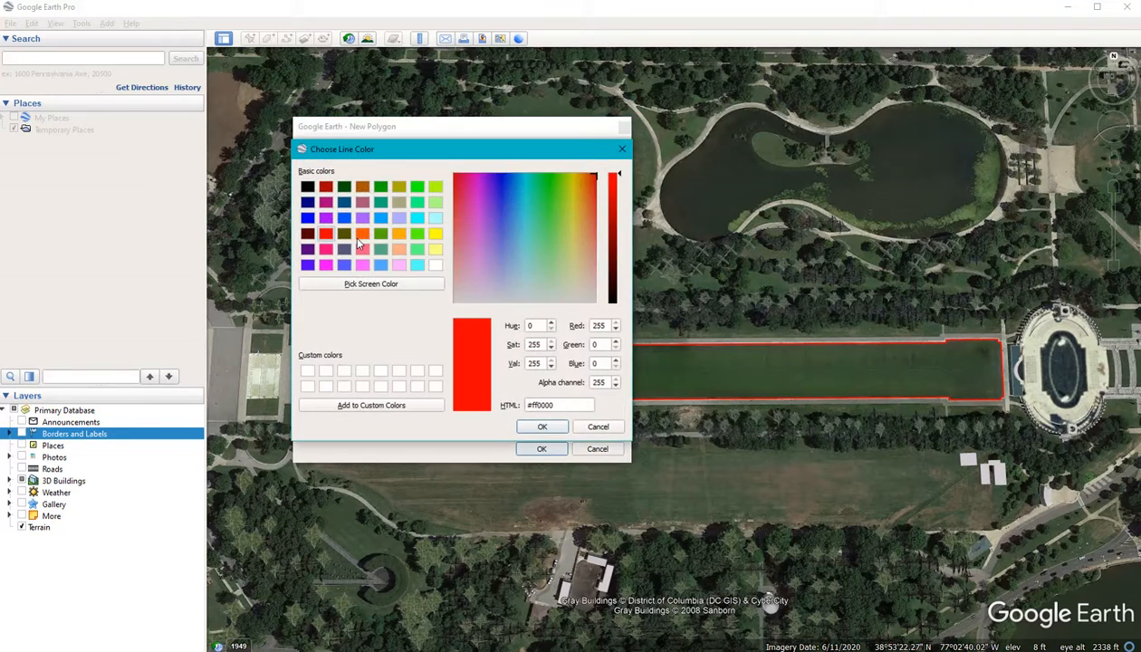
pyautogui.click(307, 218)
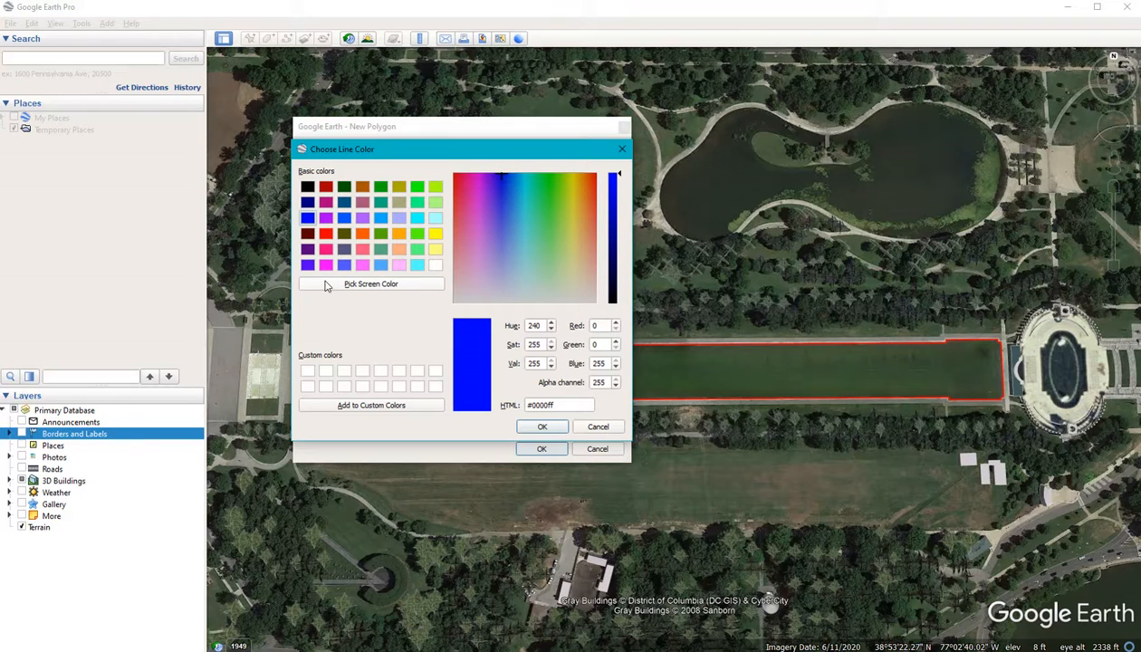
pyautogui.click(542, 426)
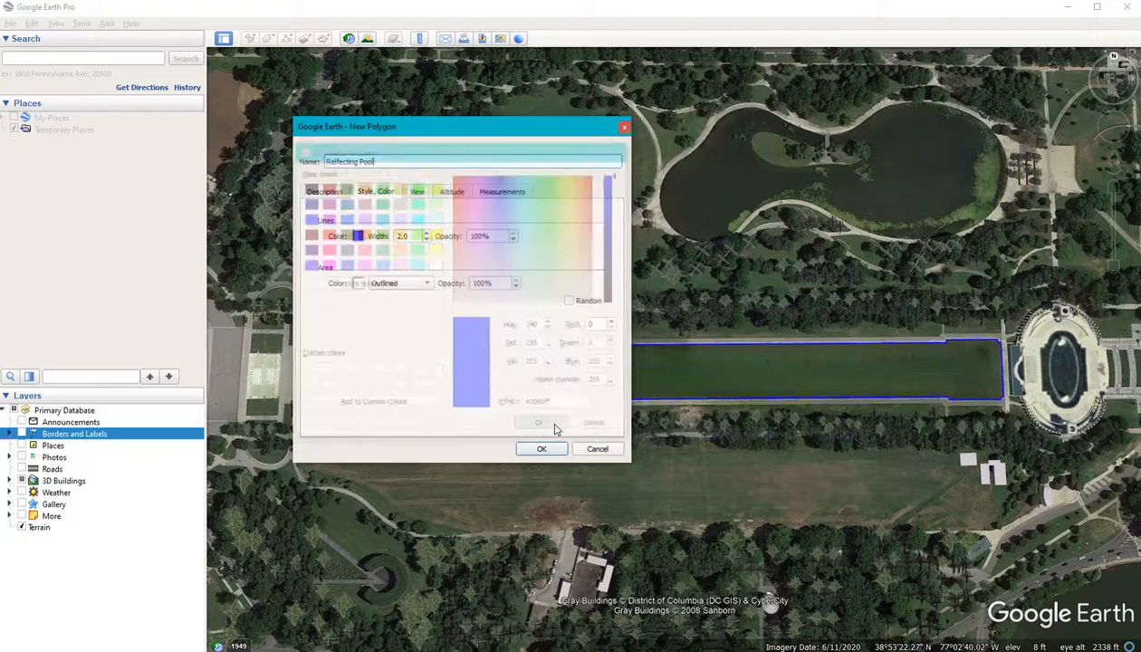
pyautogui.click(493, 191)
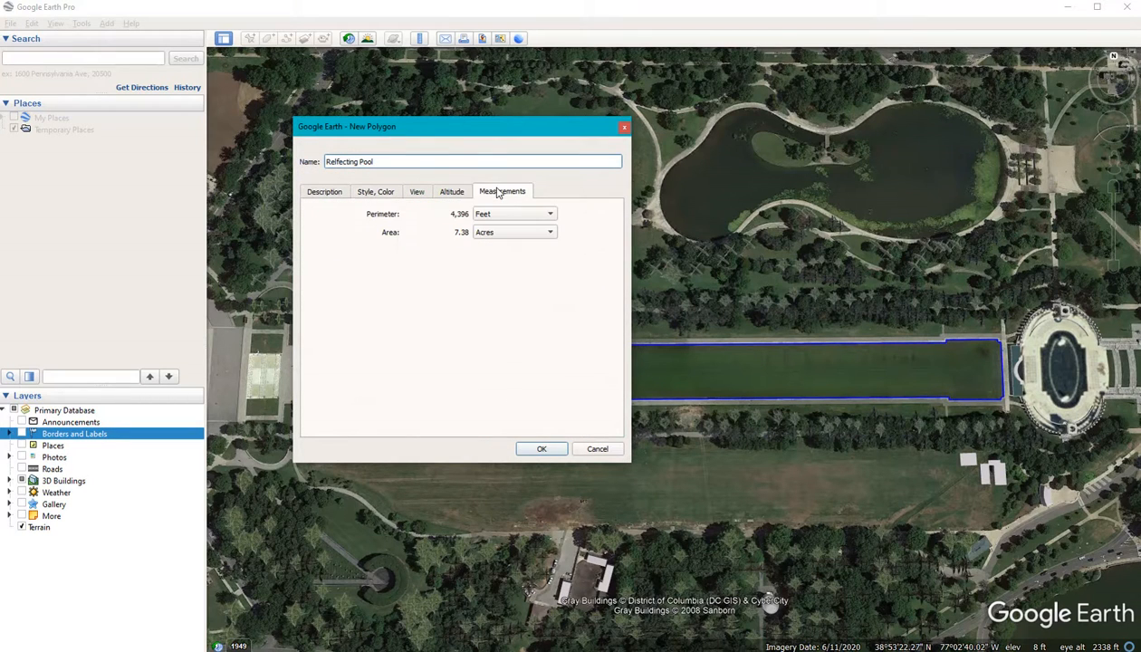
pyautogui.click(540, 451)
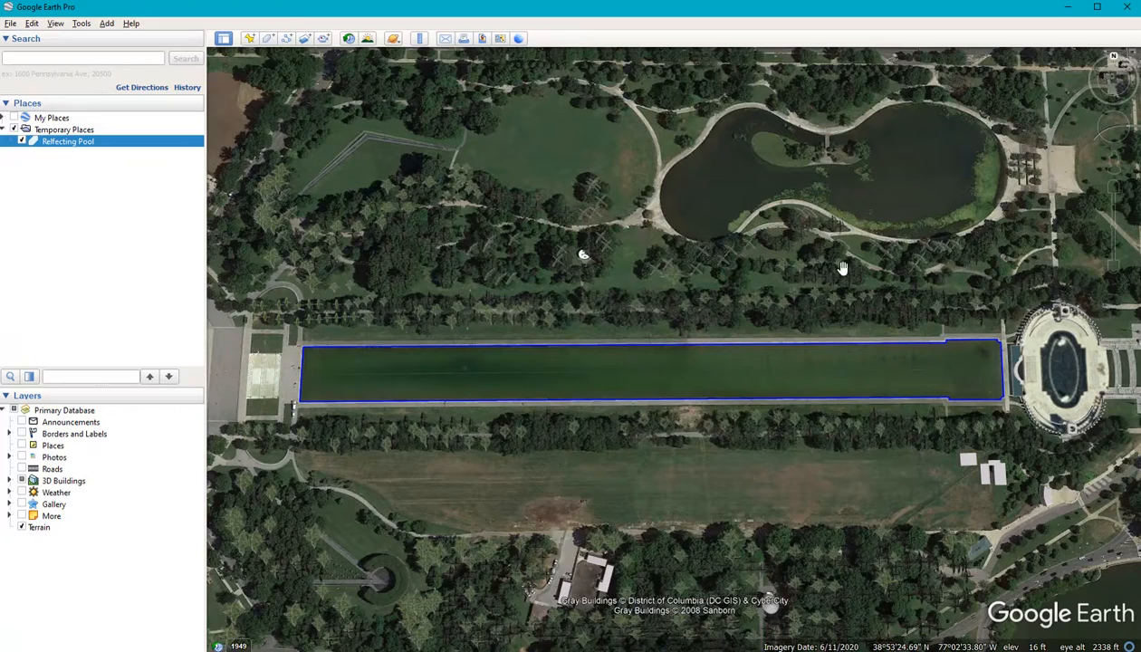
# - Measure the round plaza around the Washington Monument with a circle about 118 feet in radius, centered on the monument
pyautogui.moveTo(843, 268); pyautogui.dragTo(501, 275)
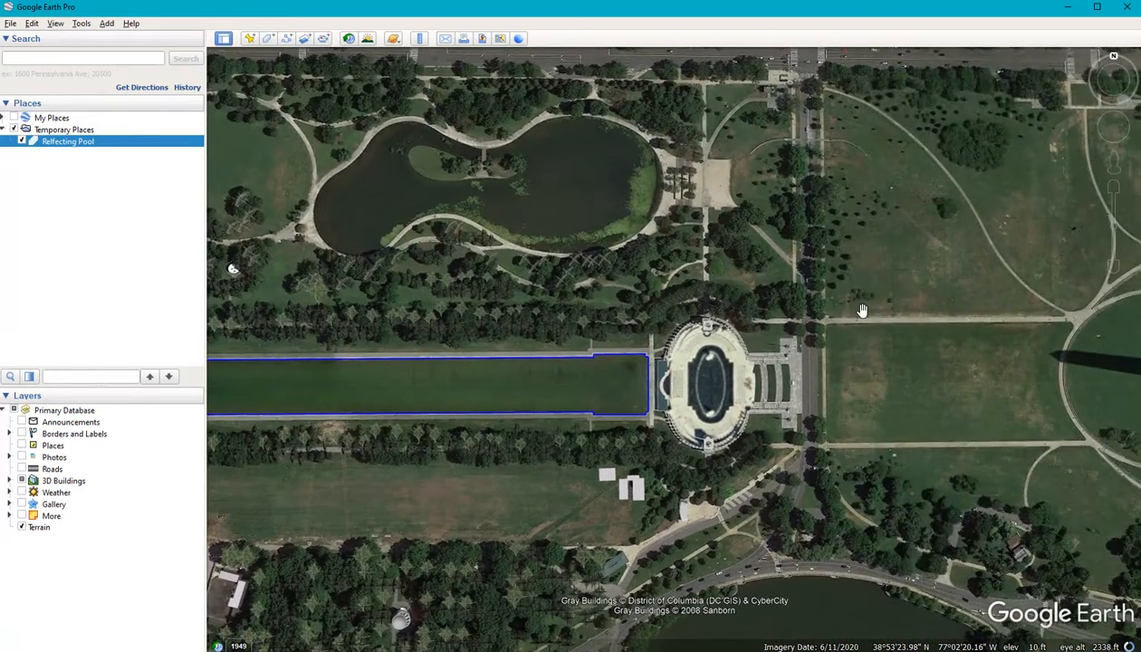
pyautogui.moveTo(861, 308); pyautogui.dragTo(509, 319)
pyautogui.moveTo(910, 359); pyautogui.dragTo(839, 350)
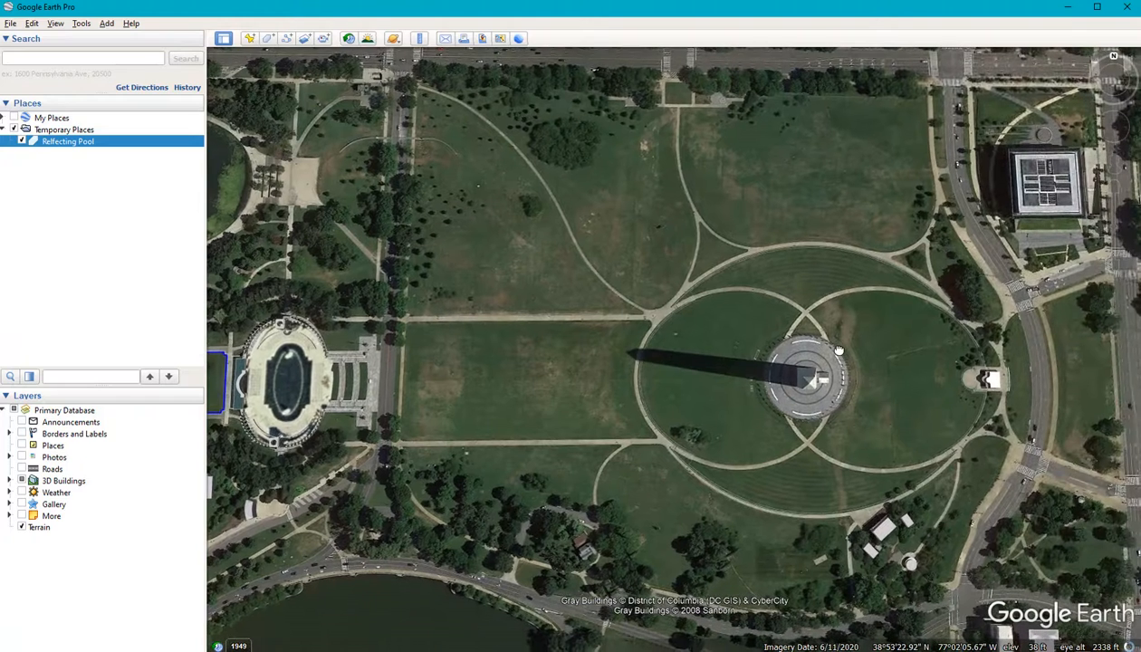
pyautogui.click(418, 39)
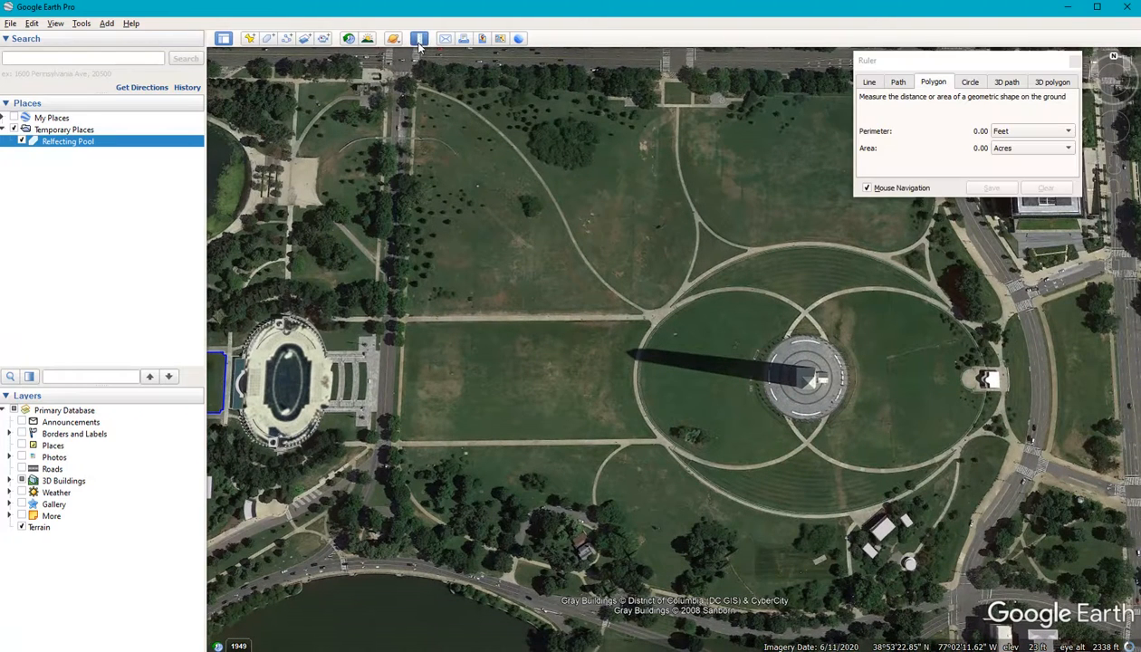
pyautogui.click(970, 83)
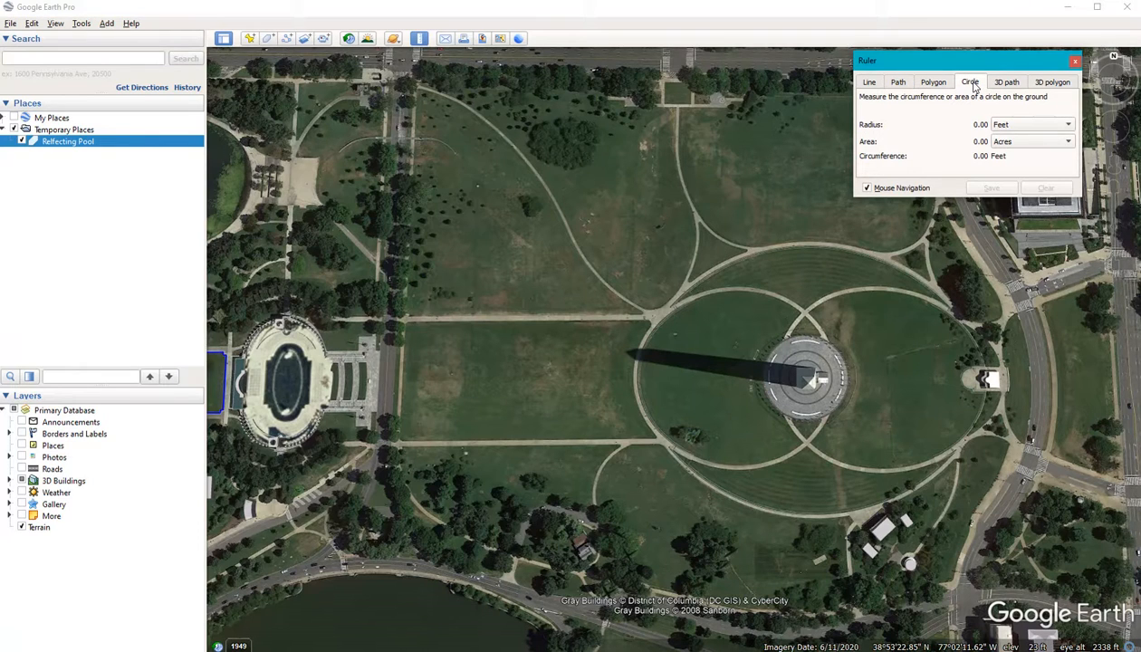
pyautogui.click(805, 376)
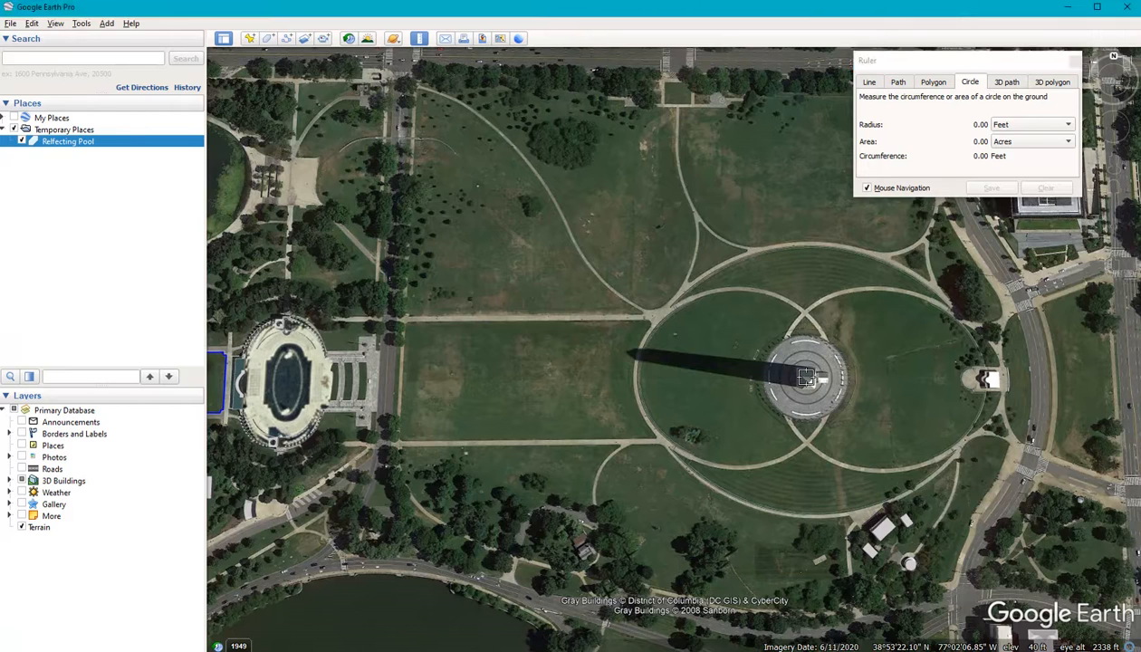
pyautogui.moveTo(805, 377); pyautogui.dragTo(808, 419)
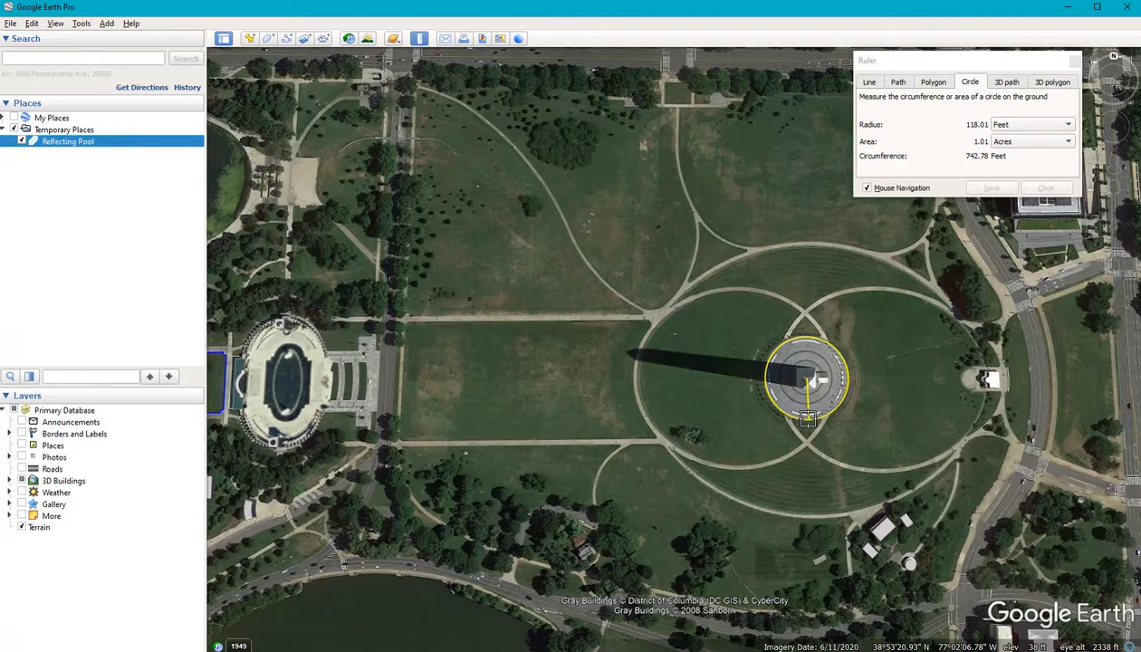
pyautogui.moveTo(808, 418); pyautogui.dragTo(807, 418)
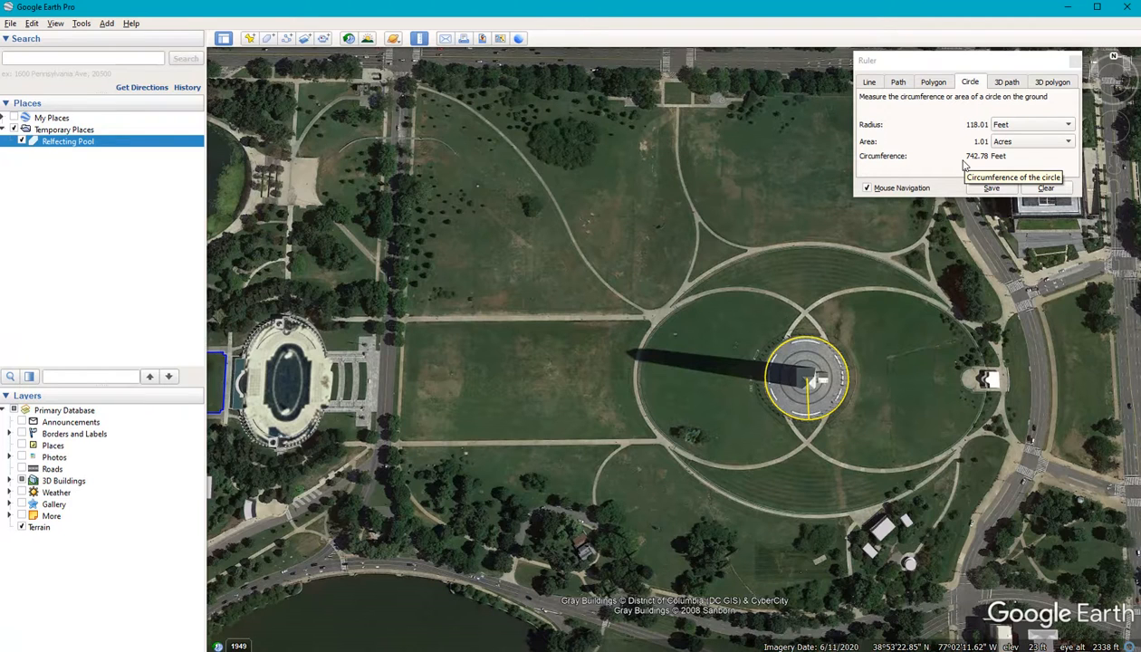
# - Save the circle measurement as "Washington Monument"
pyautogui.click(992, 187)
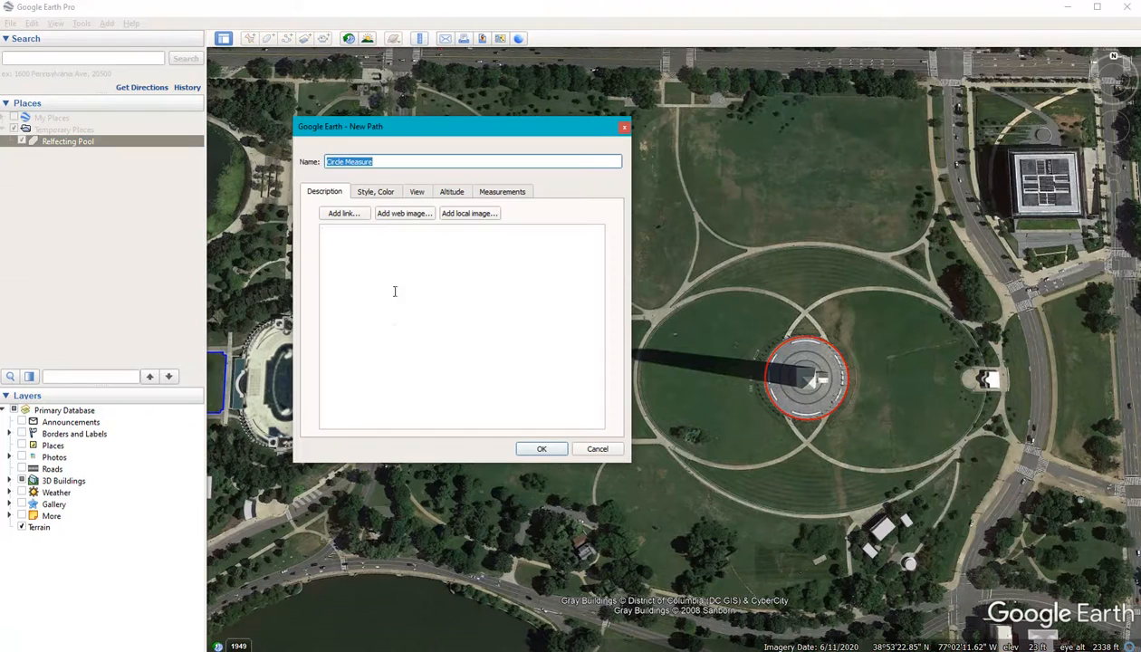
pyautogui.write('Wash')
pyautogui.write('ington Monument')
pyautogui.click(539, 450)
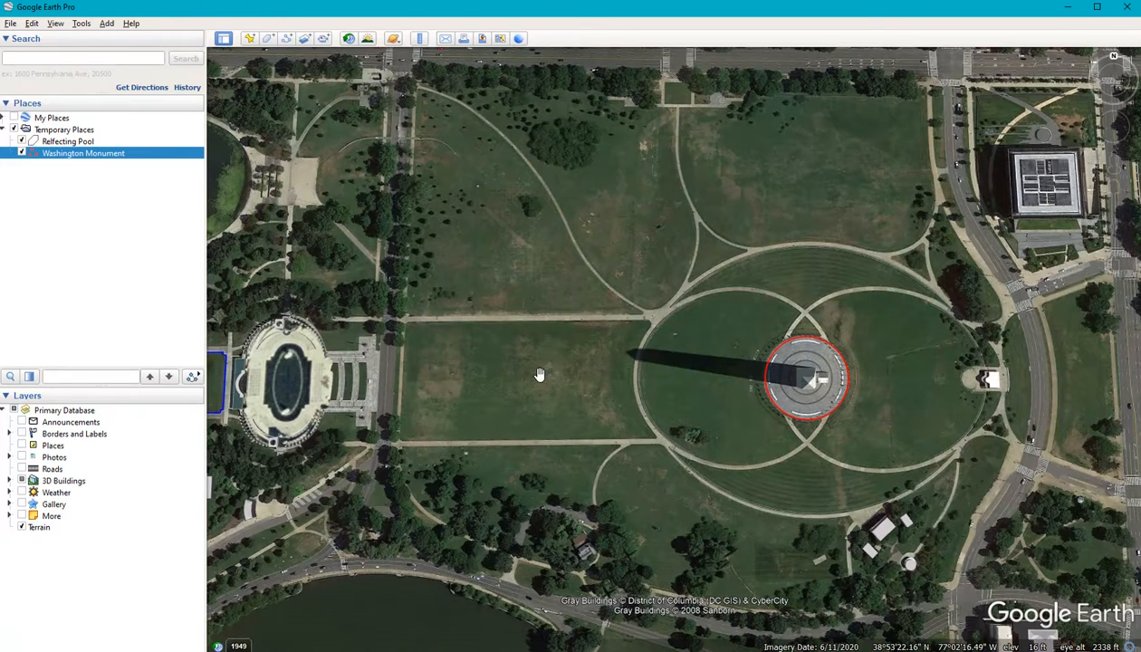
# - Start a 3D path measurement on the river bridge northwest of the Lincoln Memorial, placing the first point at the bridge's east-end joint
pyautogui.moveTo(522, 445); pyautogui.dragTo(591, 434)
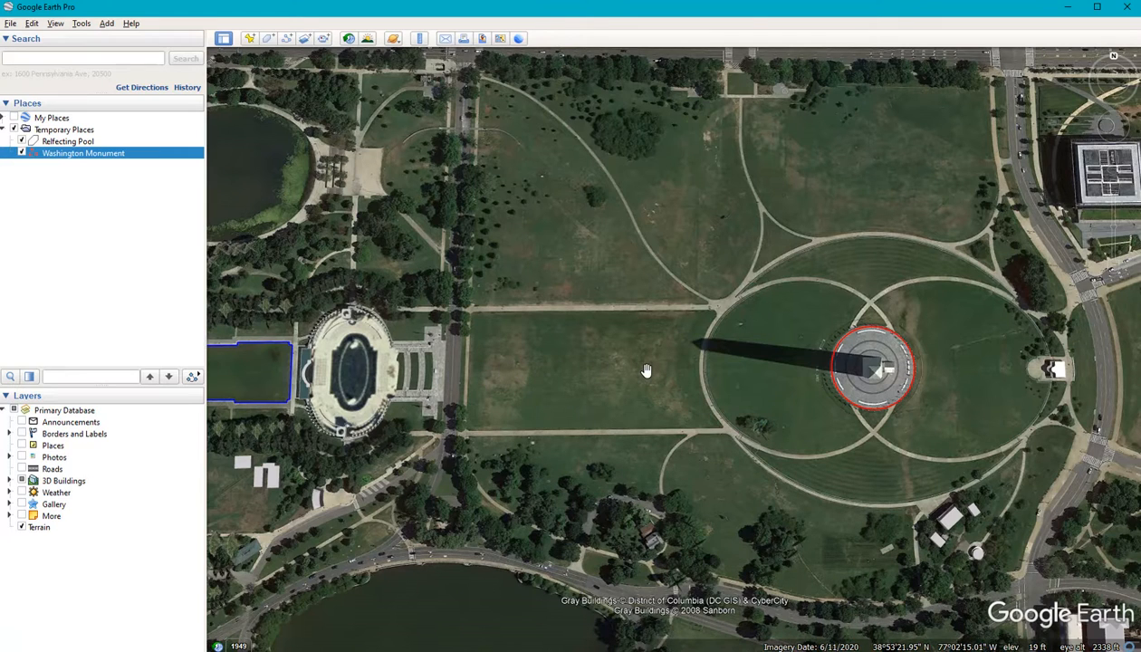
pyautogui.moveTo(561, 359); pyautogui.dragTo(1042, 377)
pyautogui.moveTo(701, 417); pyautogui.dragTo(738, 415)
pyautogui.moveTo(532, 423); pyautogui.dragTo(841, 466)
pyautogui.moveTo(469, 402); pyautogui.dragTo(721, 441)
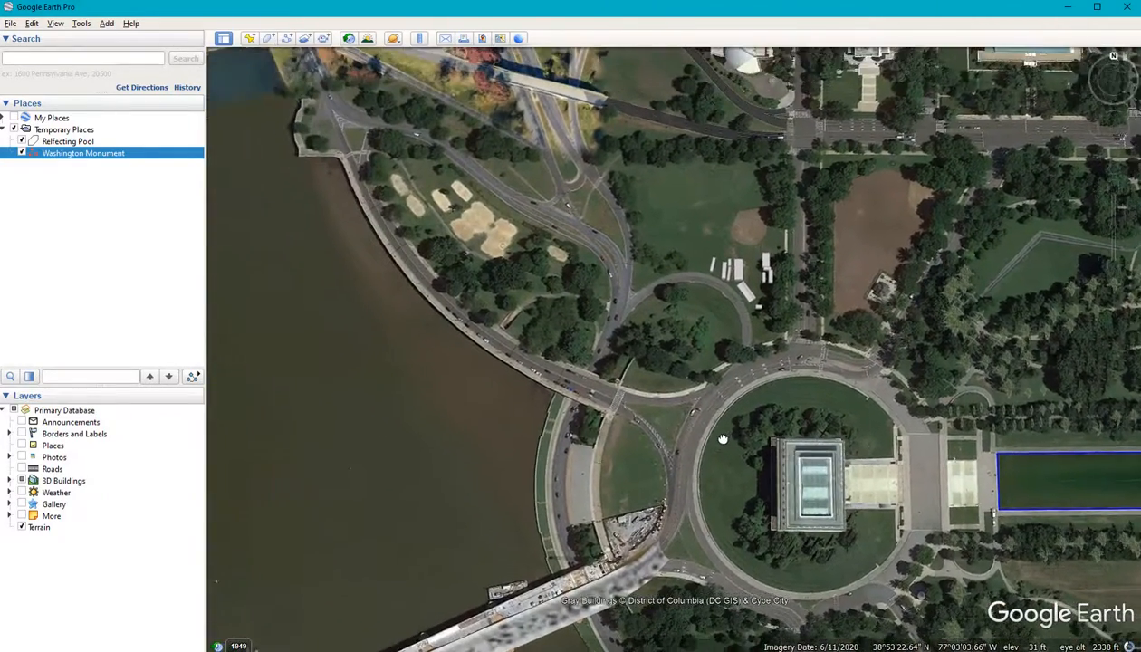
pyautogui.moveTo(382, 316); pyautogui.dragTo(715, 417)
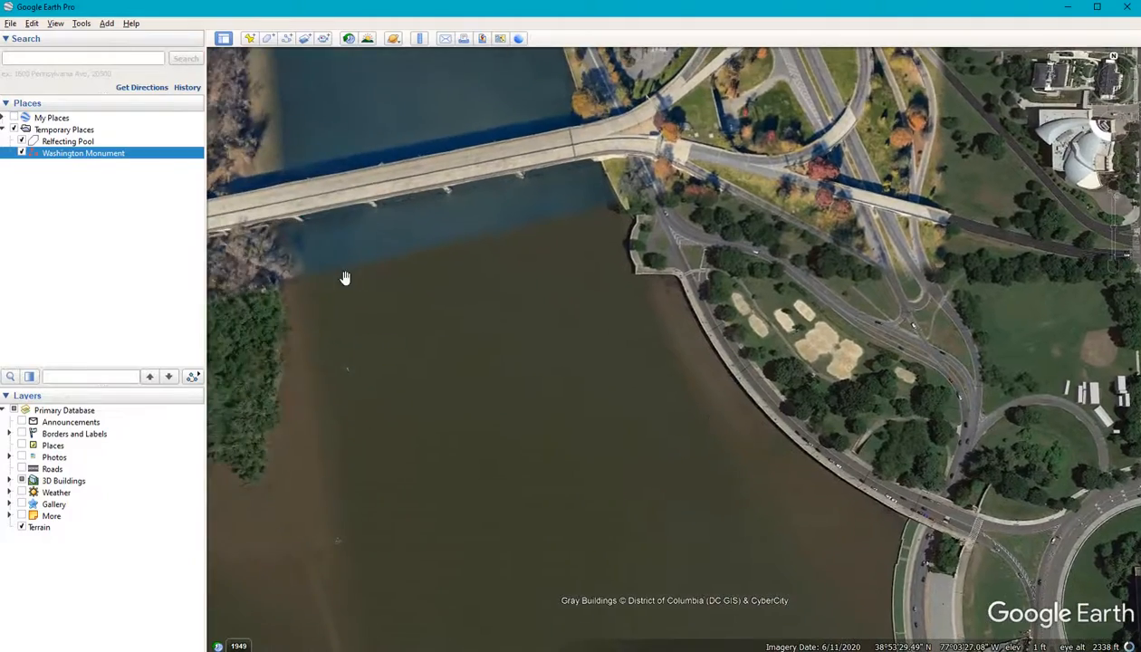
pyautogui.moveTo(344, 273); pyautogui.dragTo(511, 397)
pyautogui.moveTo(471, 297); pyautogui.dragTo(590, 399)
pyautogui.click(419, 39)
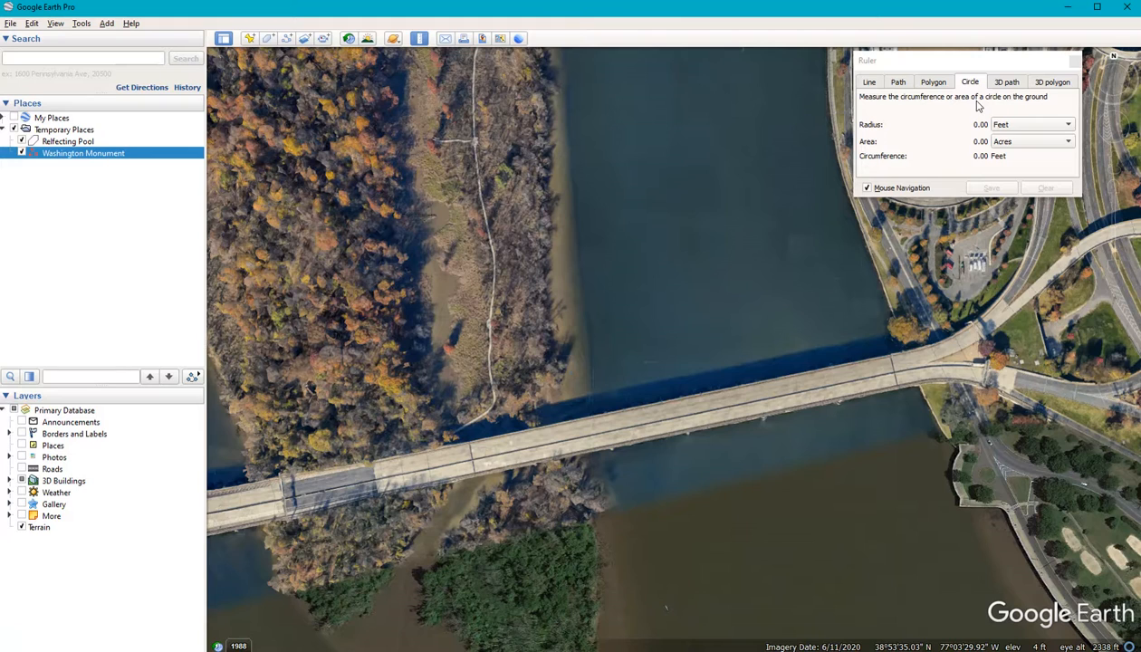
pyautogui.click(1003, 82)
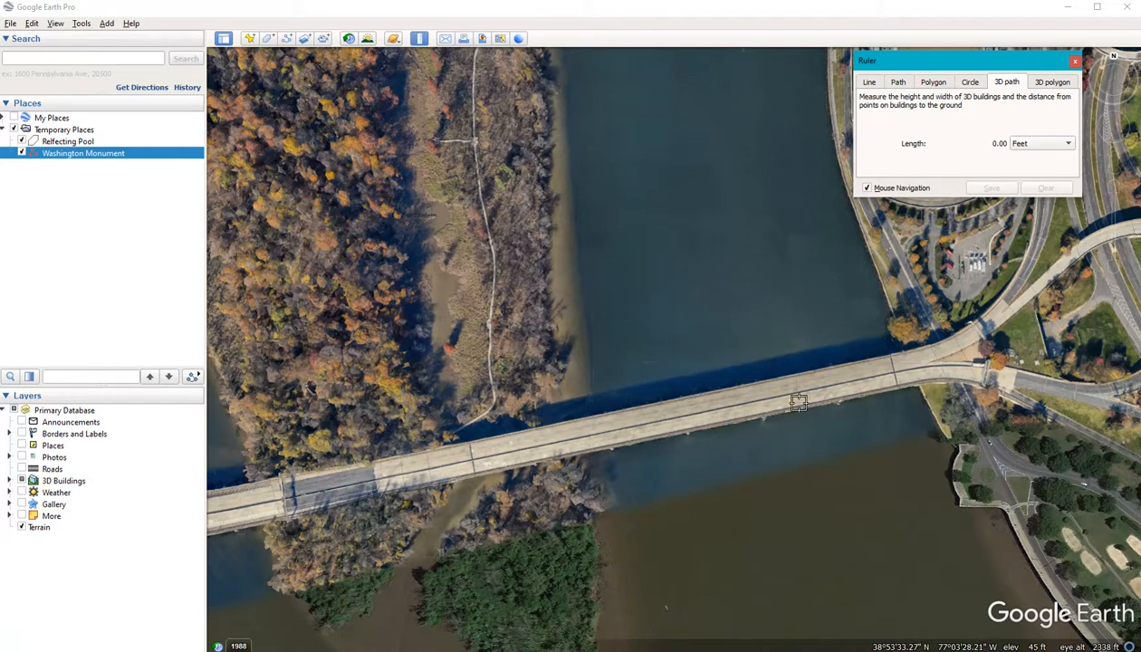
pyautogui.scroll(2, 920, 377)
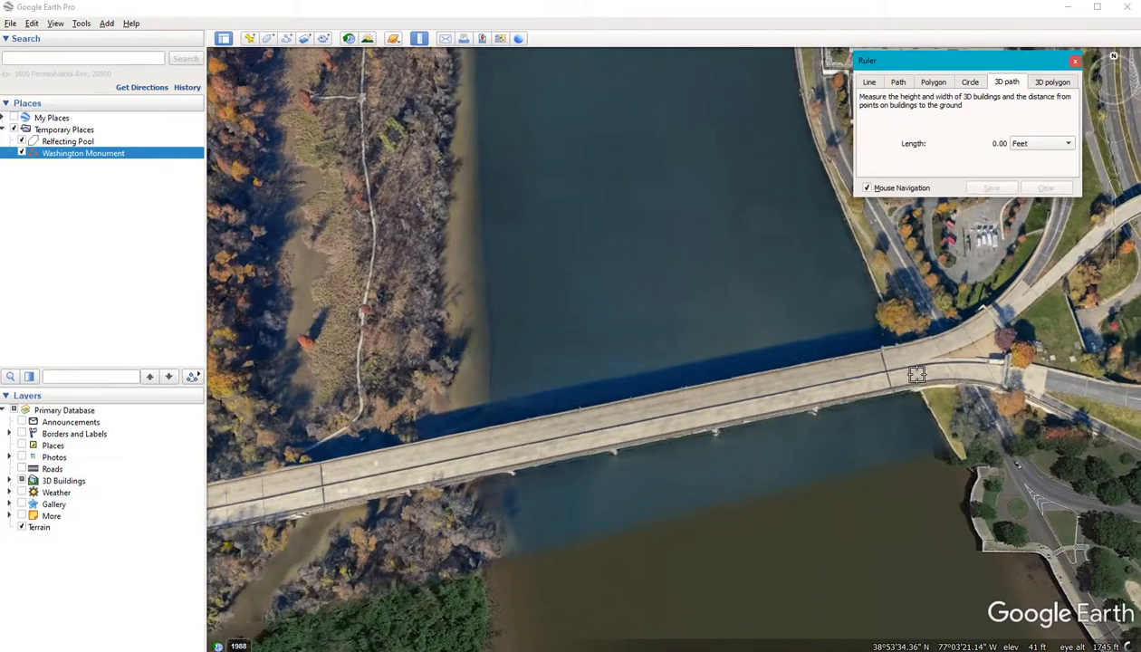
pyautogui.scroll(2, 902, 375)
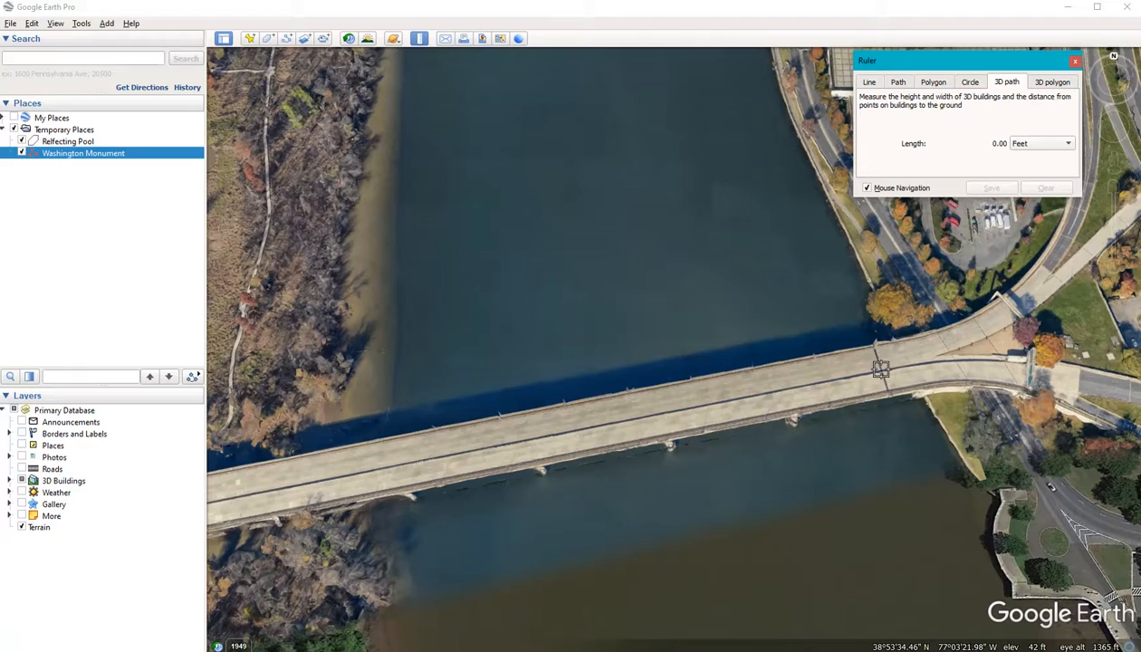
pyautogui.click(879, 369)
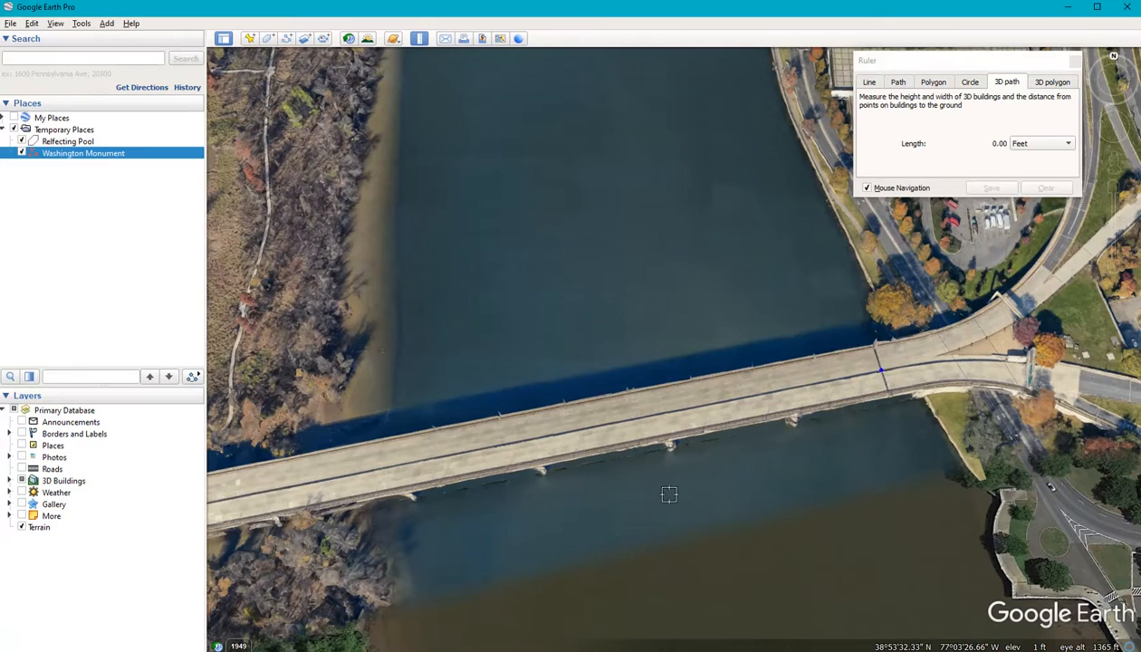
# - Extend the 3D path west along the bridge with points at the island joint and the west-end joint, about 2,171 feet in total
pyautogui.moveTo(671, 495); pyautogui.dragTo(999, 432)
pyautogui.moveTo(710, 468); pyautogui.dragTo(903, 456)
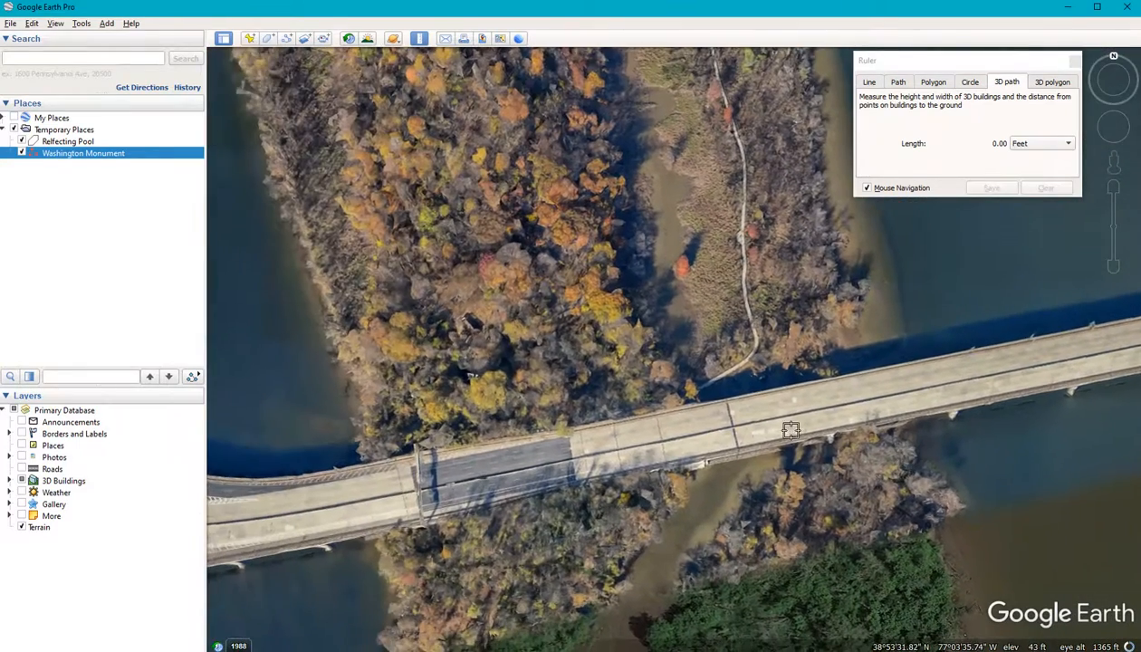
pyautogui.click(732, 426)
pyautogui.moveTo(526, 555); pyautogui.dragTo(769, 503)
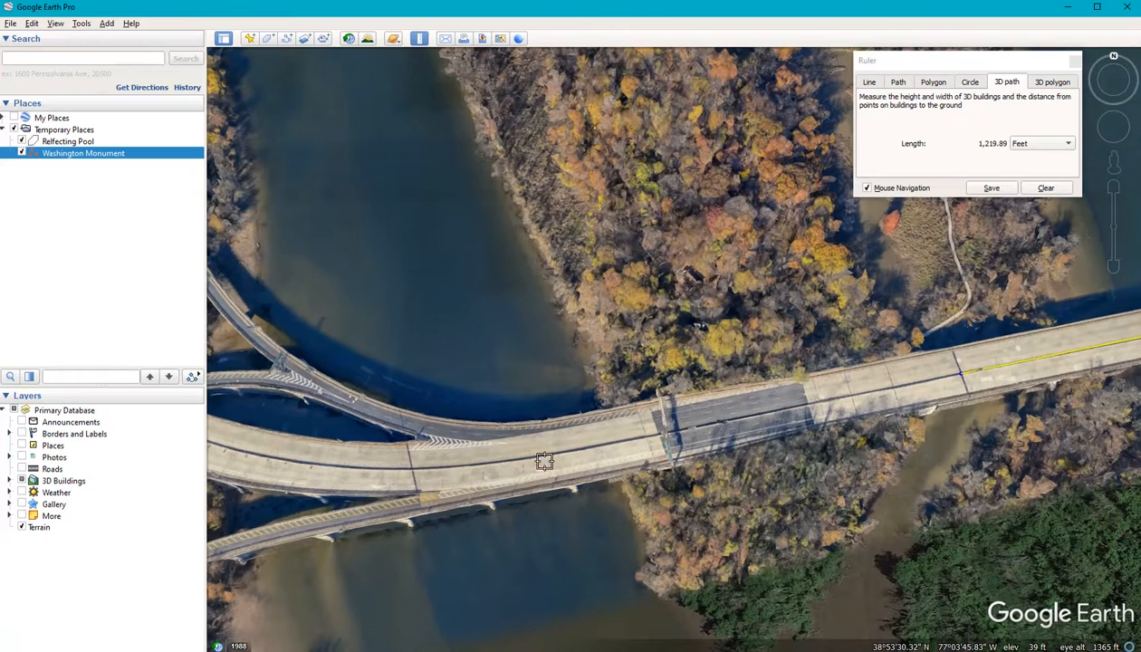
pyautogui.click(413, 477)
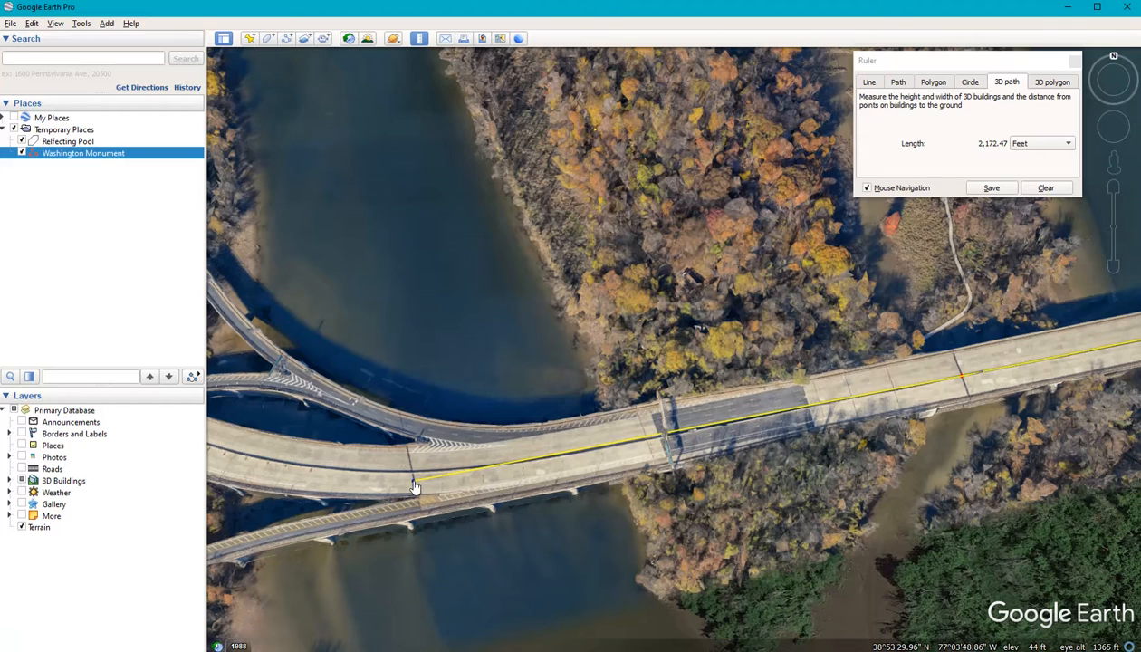
pyautogui.moveTo(414, 481); pyautogui.dragTo(416, 491)
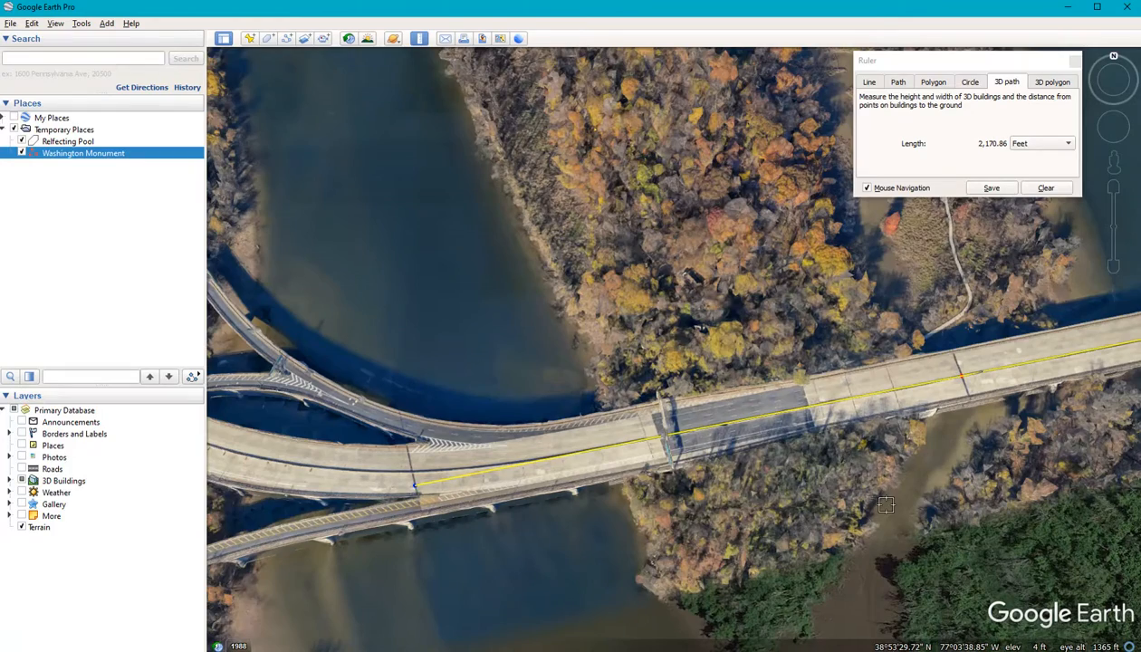
# - Start saving the bridge's 3D path measurement as a new path and set its line color to bright green (#00ff00)
pyautogui.scroll(-5, 893, 304)
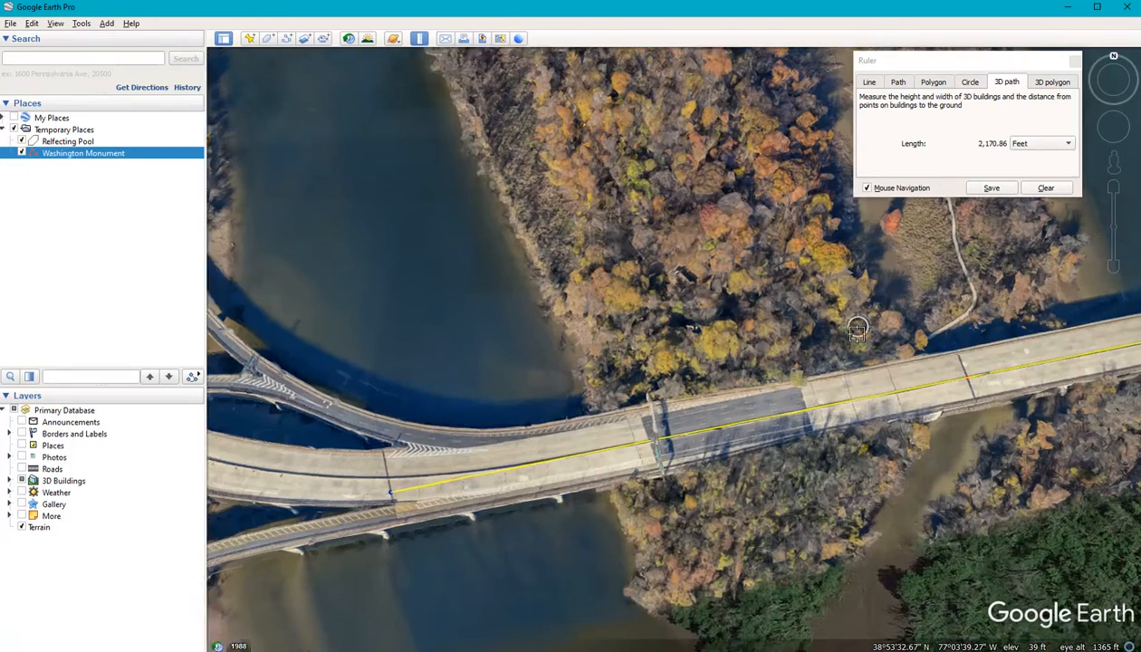
pyautogui.scroll(-2, 858, 334)
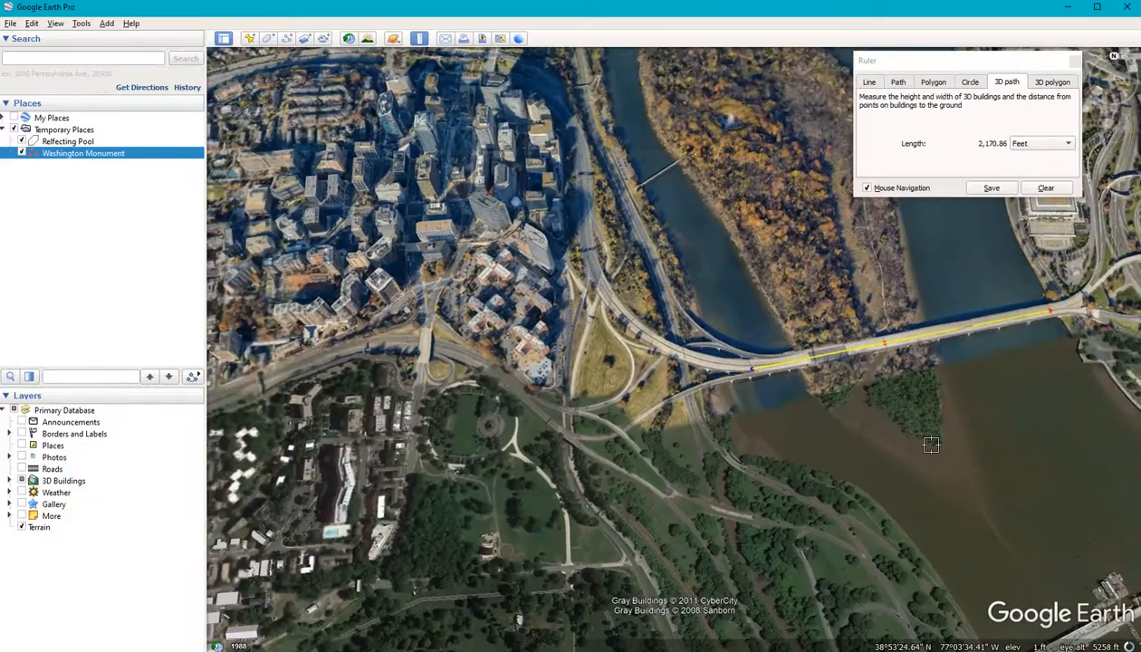
pyautogui.moveTo(916, 456); pyautogui.dragTo(605, 527)
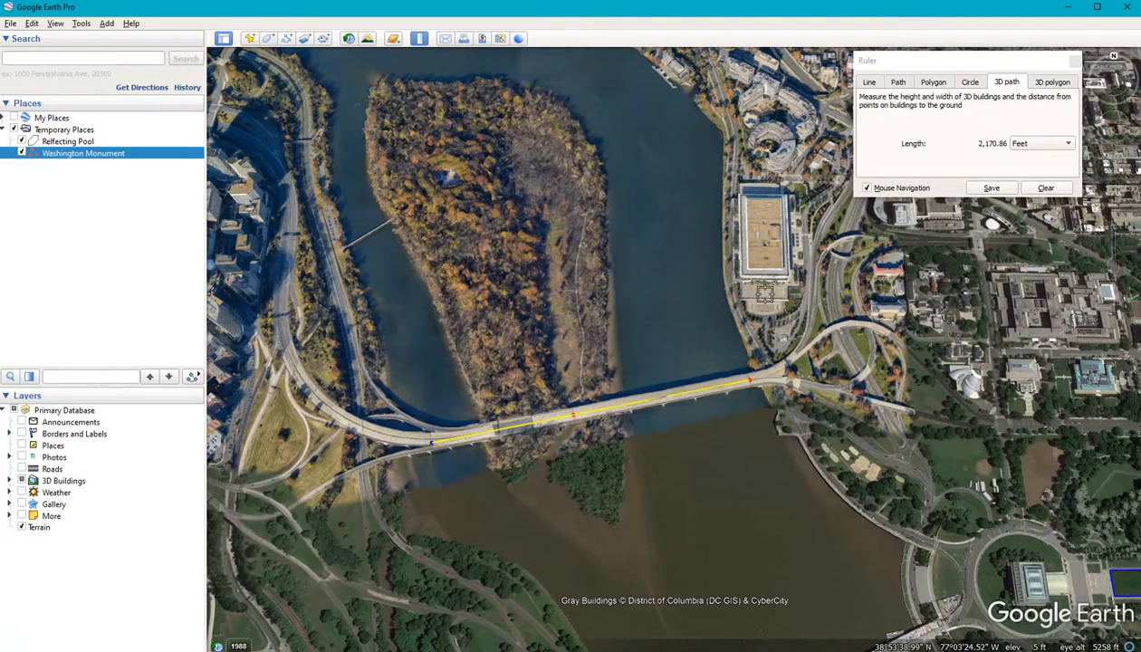
pyautogui.click(984, 190)
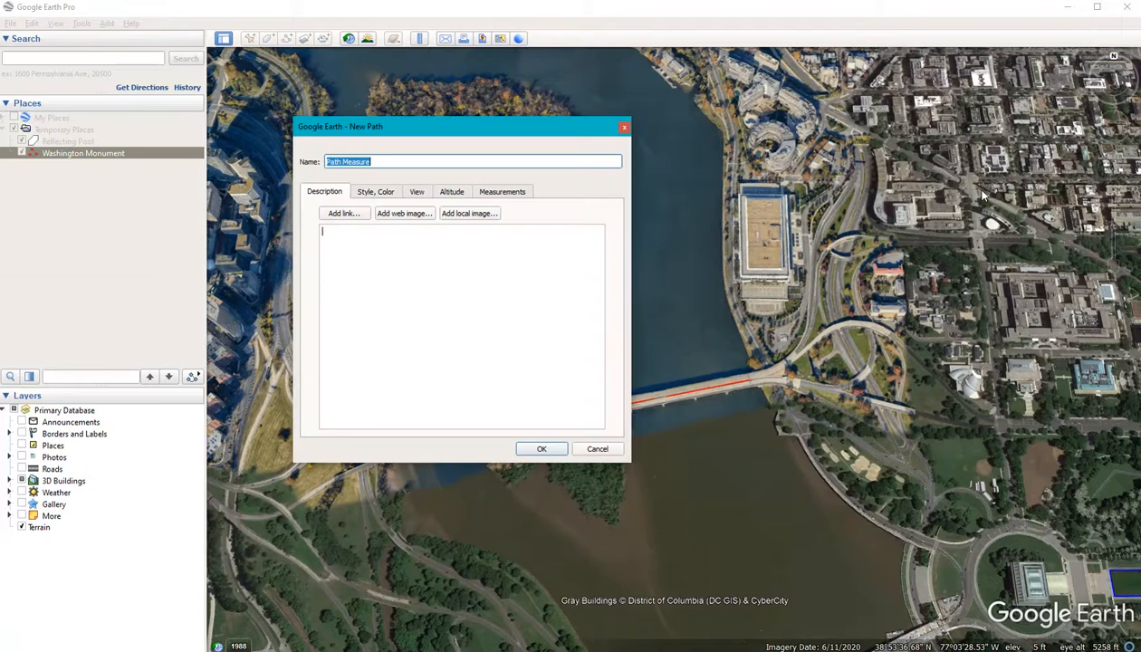
pyautogui.click(389, 195)
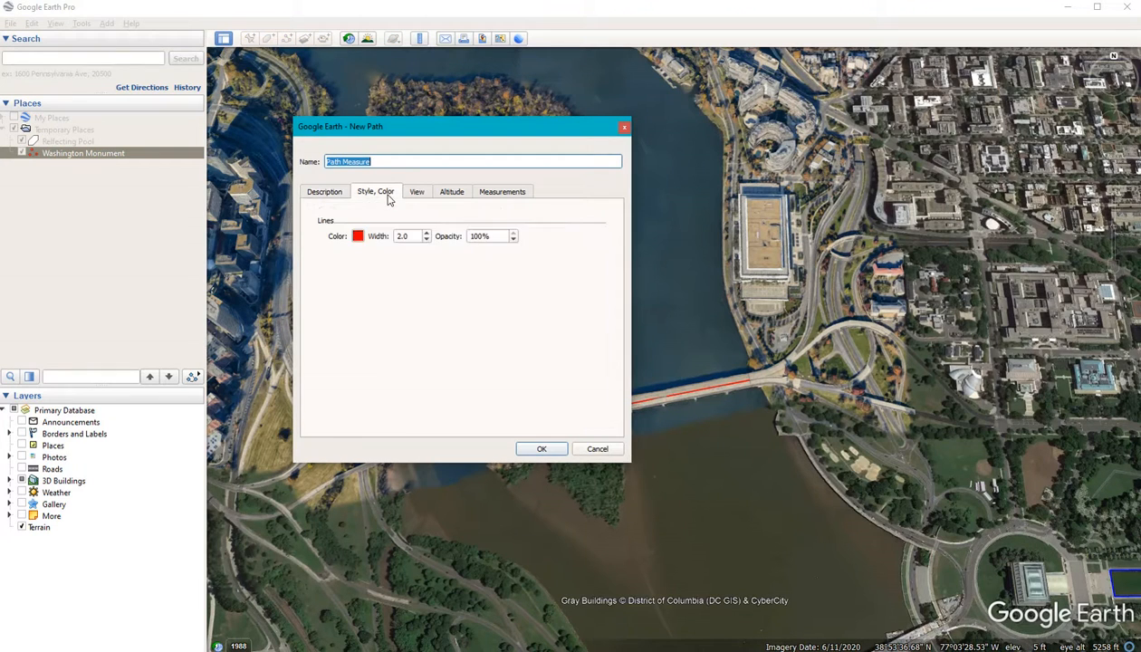
pyautogui.click(357, 237)
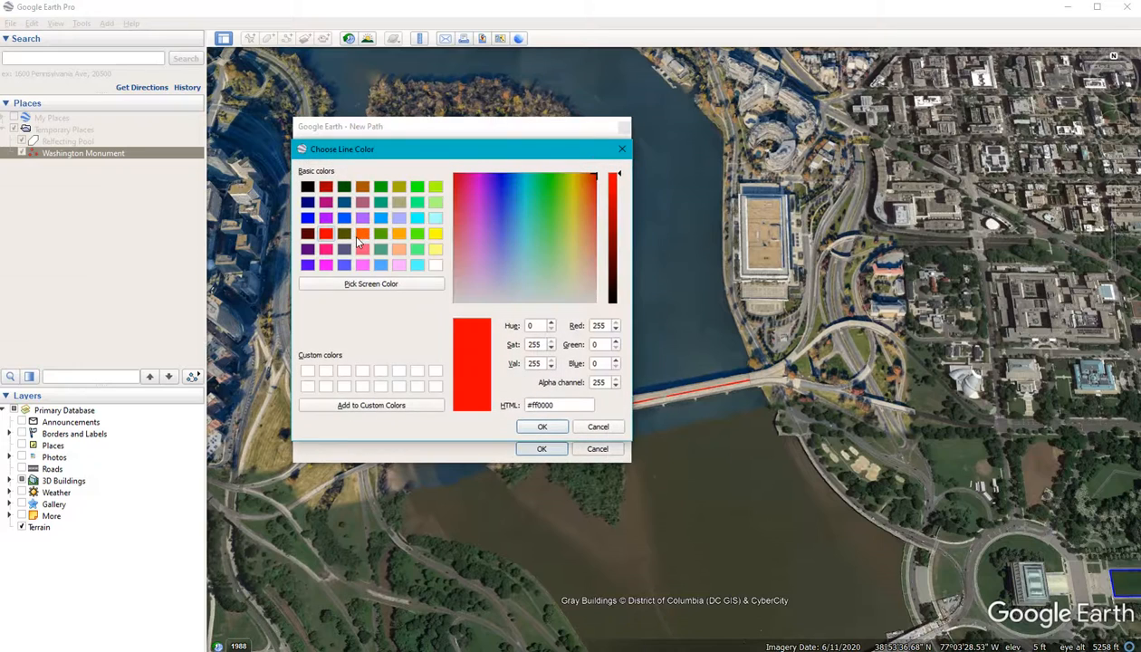
pyautogui.click(417, 187)
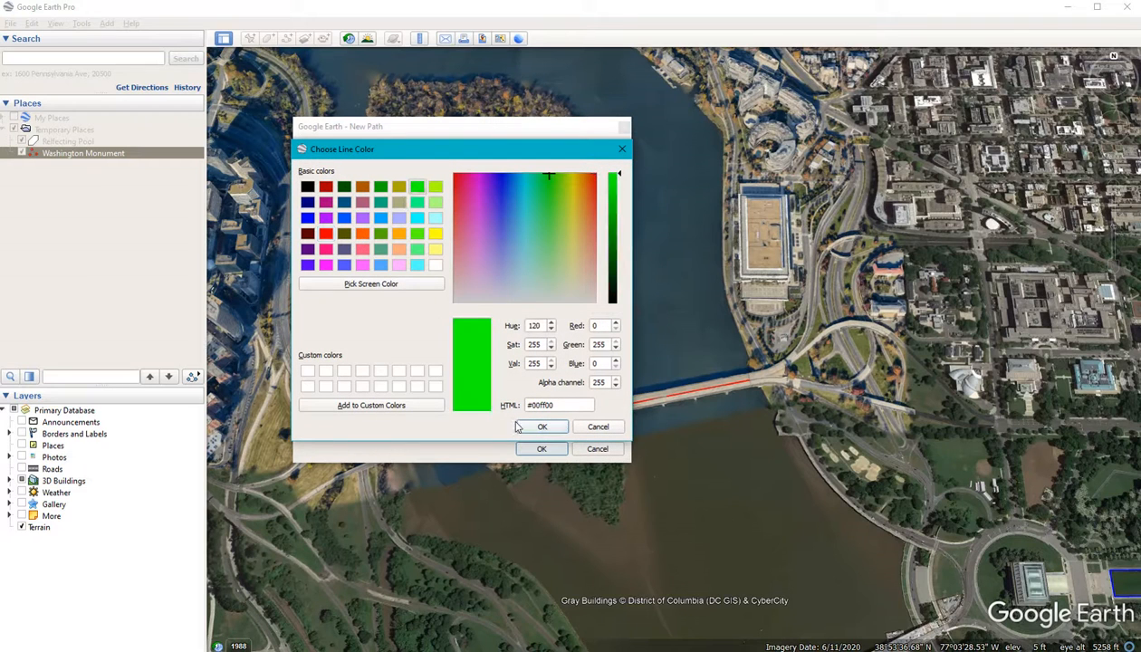
pyautogui.click(542, 428)
# - Name the new path "TR Memorial Bridge" and save it to the places list
pyautogui.doubleClick(423, 159)
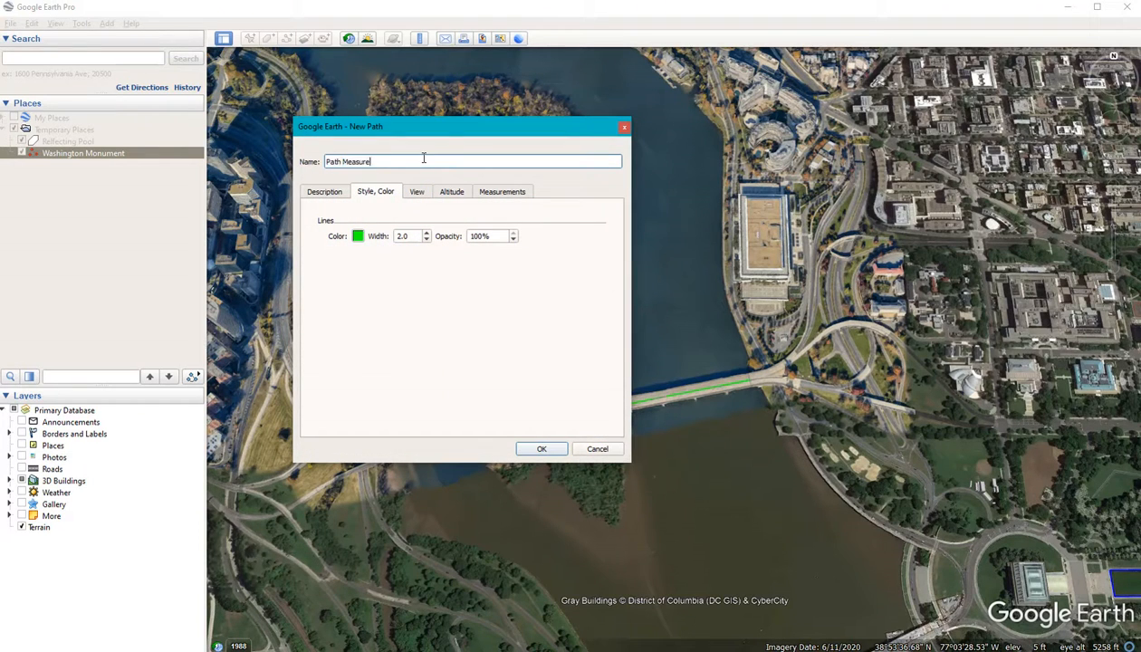
pyautogui.write('Th')
pyautogui.write('R Memori')
pyautogui.write('al Bridge')
pyautogui.click(539, 451)
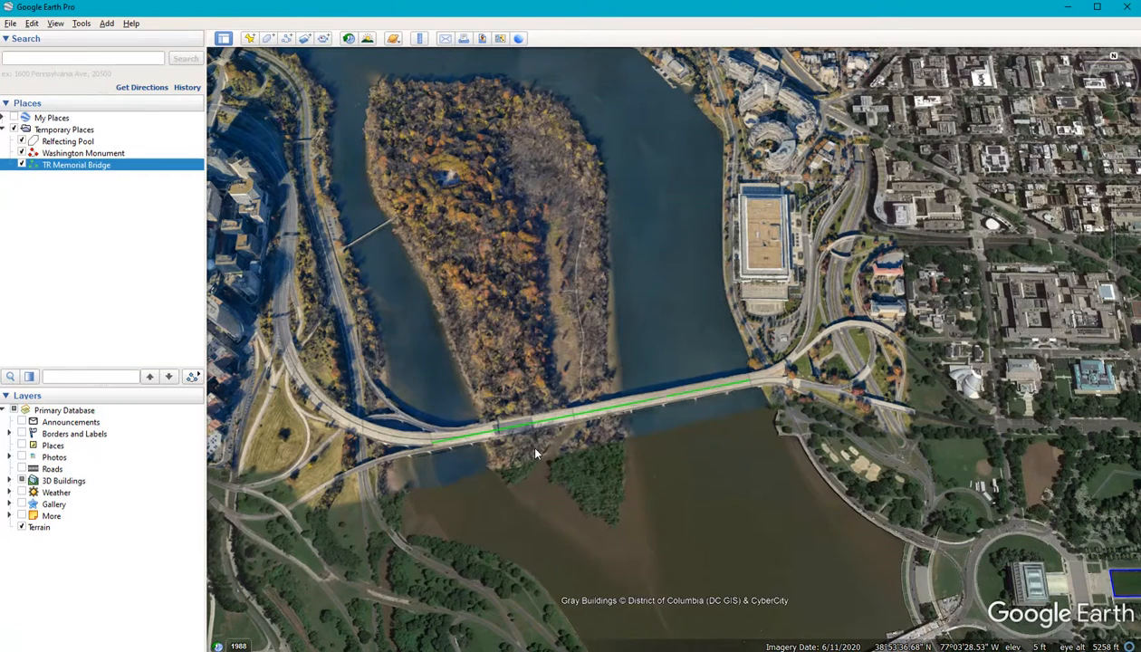
# - Export the "Relfecting Pool" polygon under its own name as a KML file in the C:\EsriPress folder
pyautogui.scroll(-3, 645, 395)
pyautogui.scroll(-4, 645, 396)
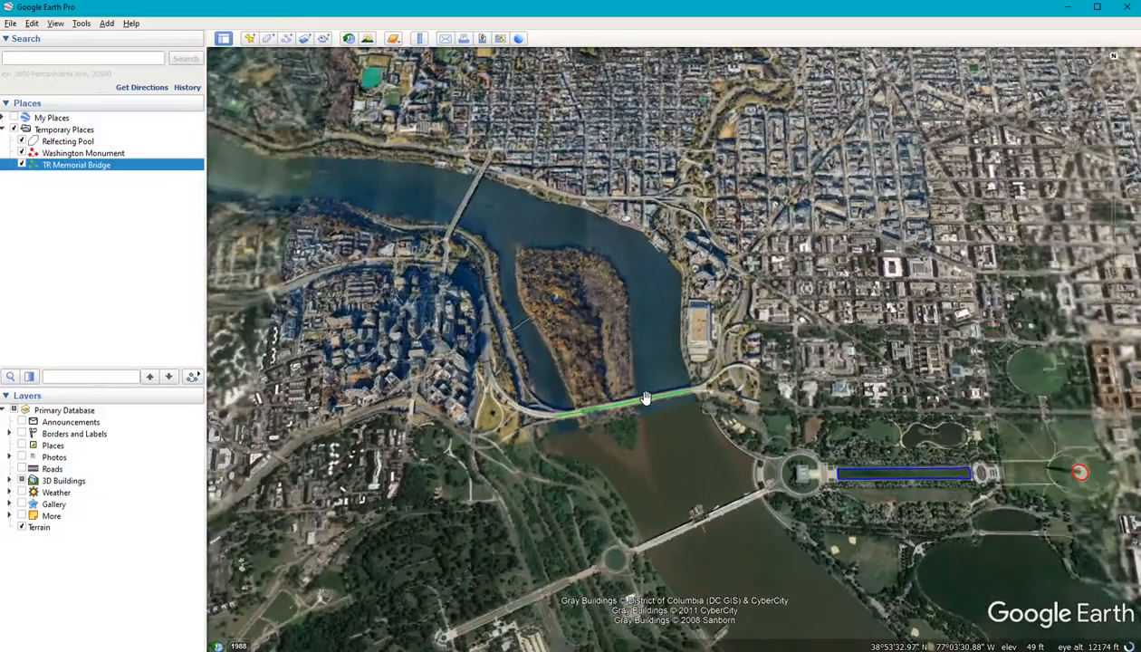
pyautogui.moveTo(645, 396); pyautogui.dragTo(507, 422)
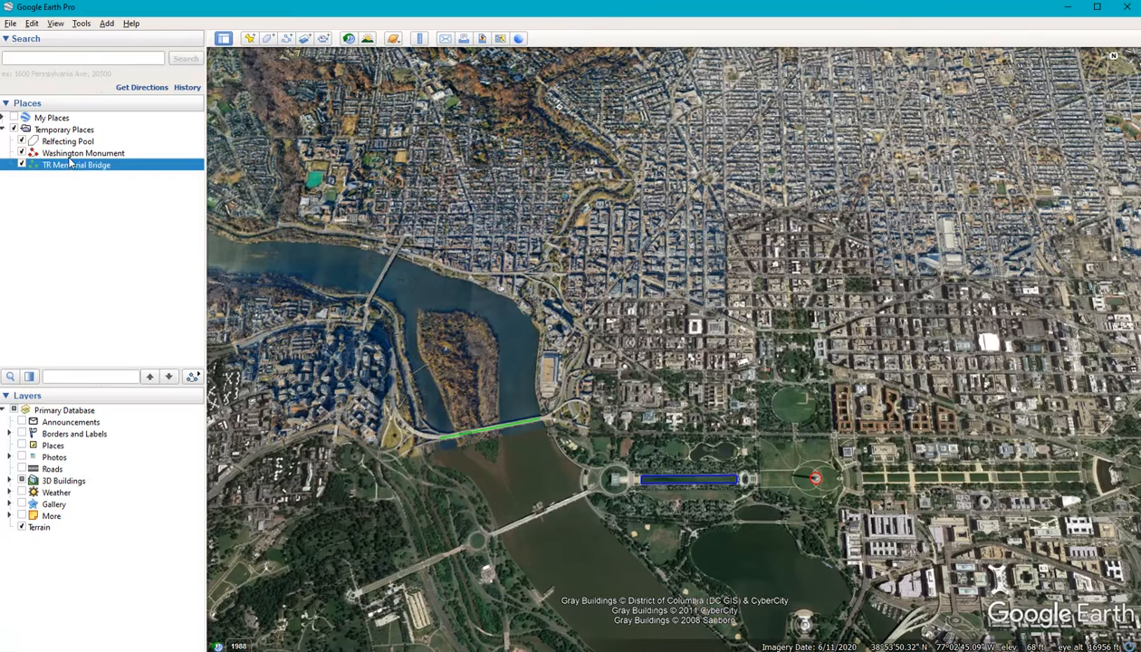
pyautogui.rightClick(66, 147)
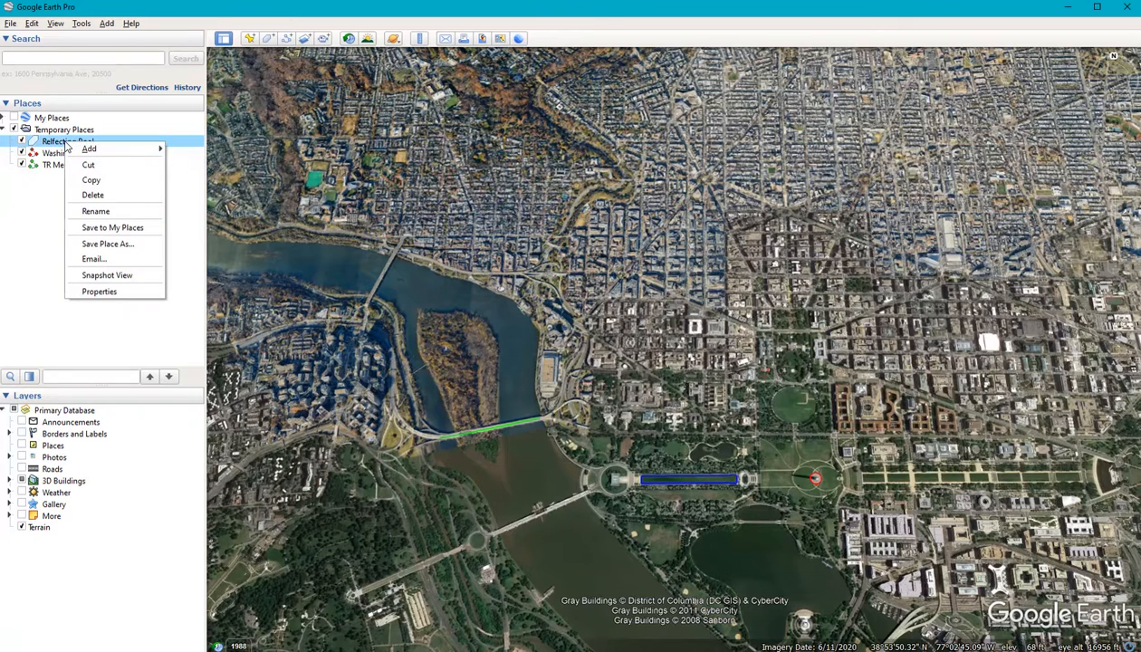
pyautogui.click(107, 245)
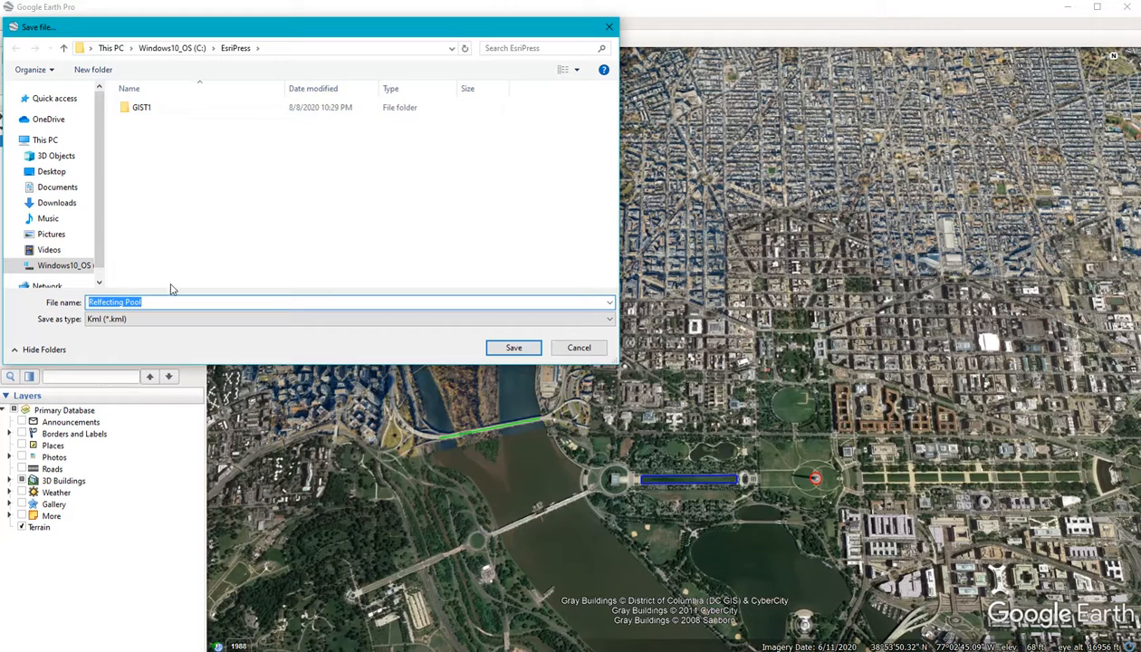
pyautogui.click(100, 322)
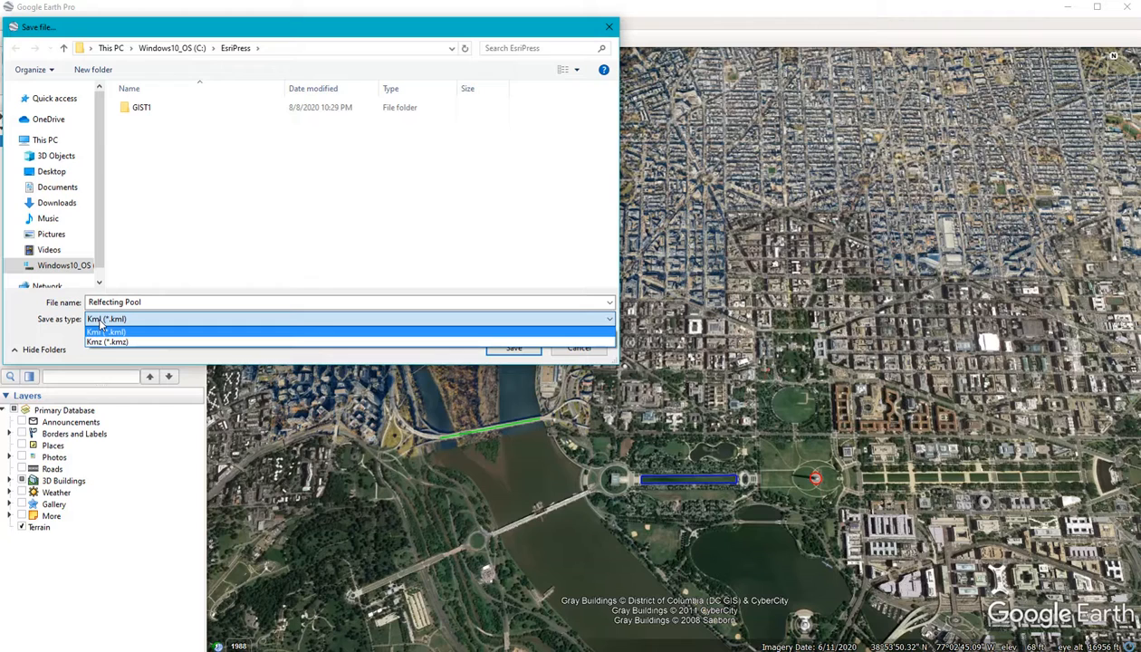
pyautogui.click(101, 325)
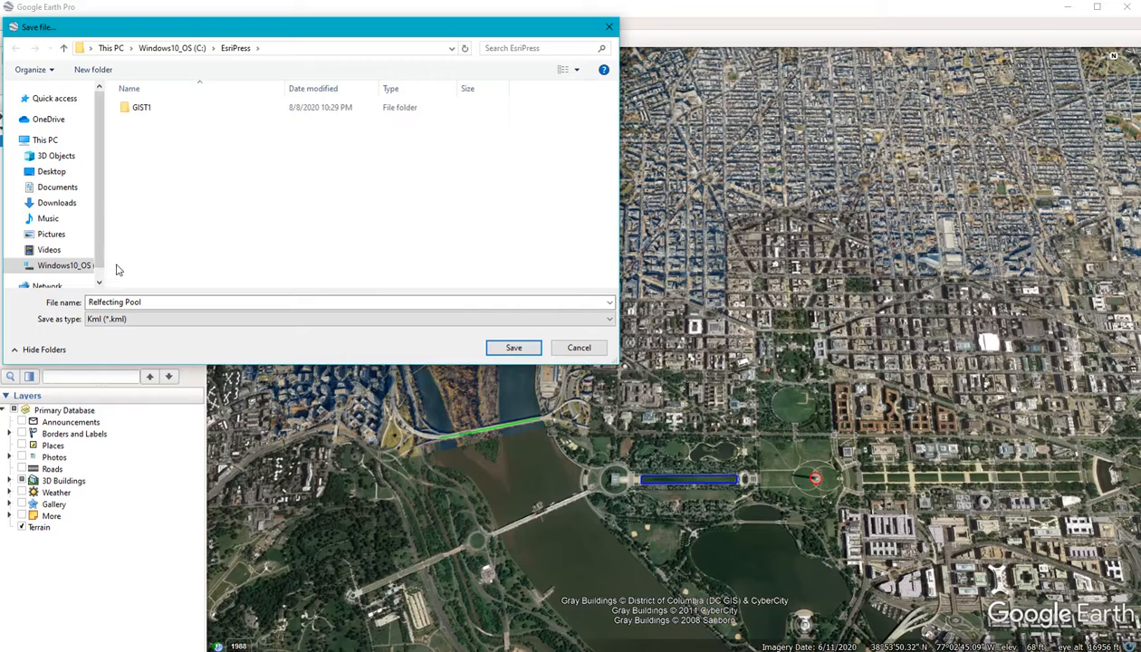
pyautogui.click(144, 302)
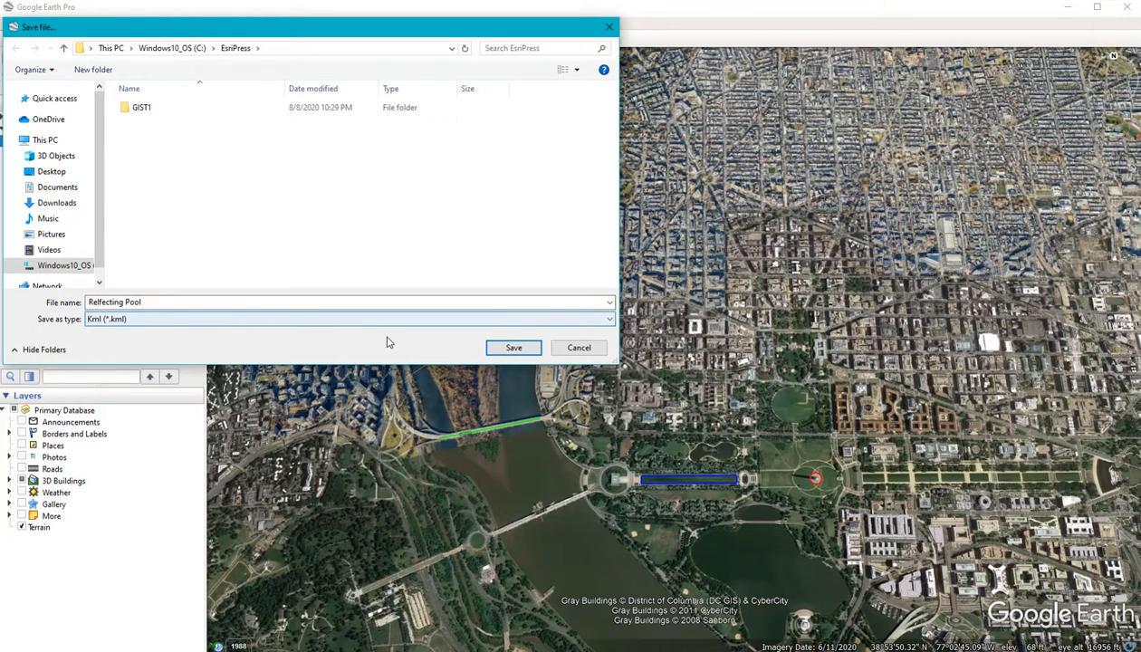
pyautogui.click(493, 347)
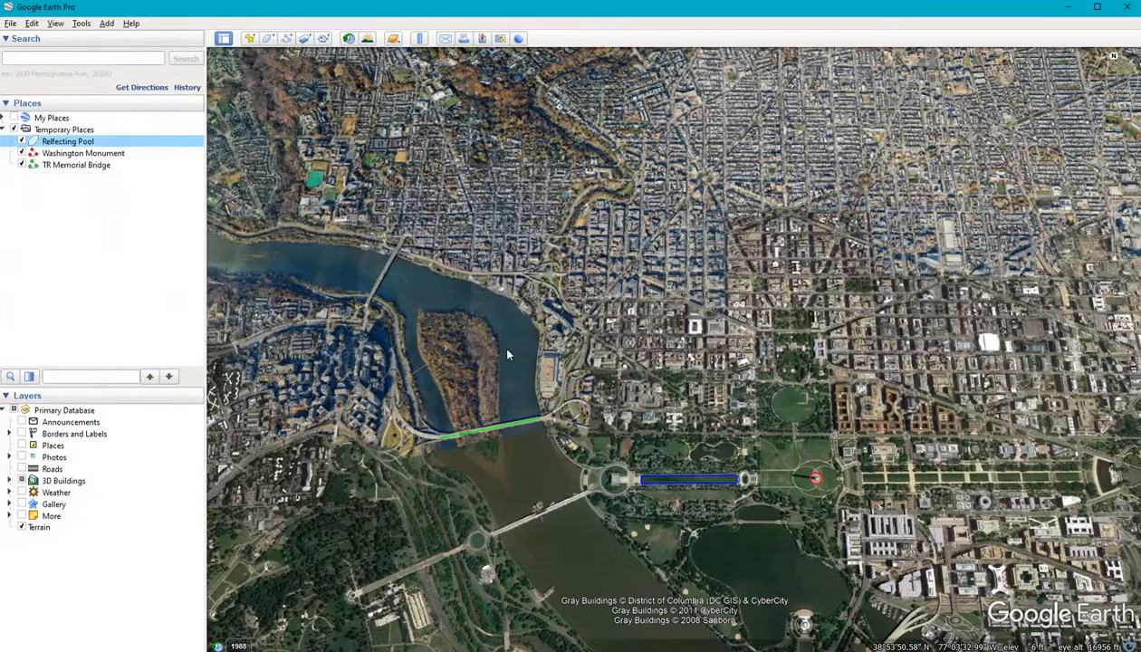
# - Export the "Washington Monument" circle under its own name as a KML file in the EsriPress folder
pyautogui.click(78, 154)
pyautogui.rightClick(76, 154)
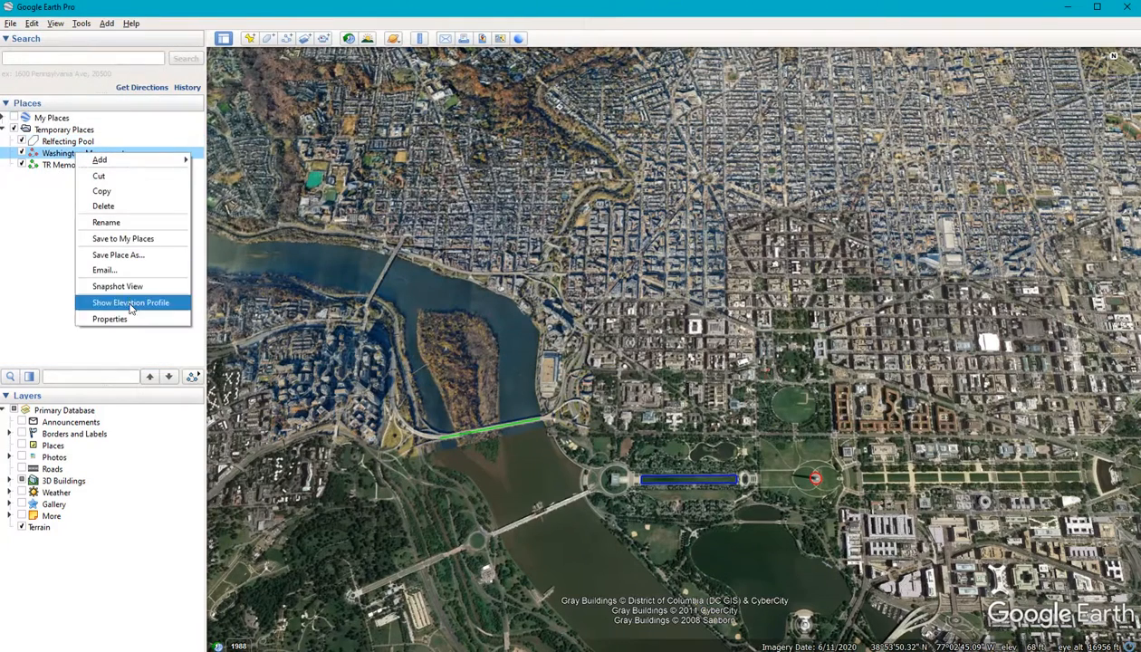
pyautogui.click(117, 254)
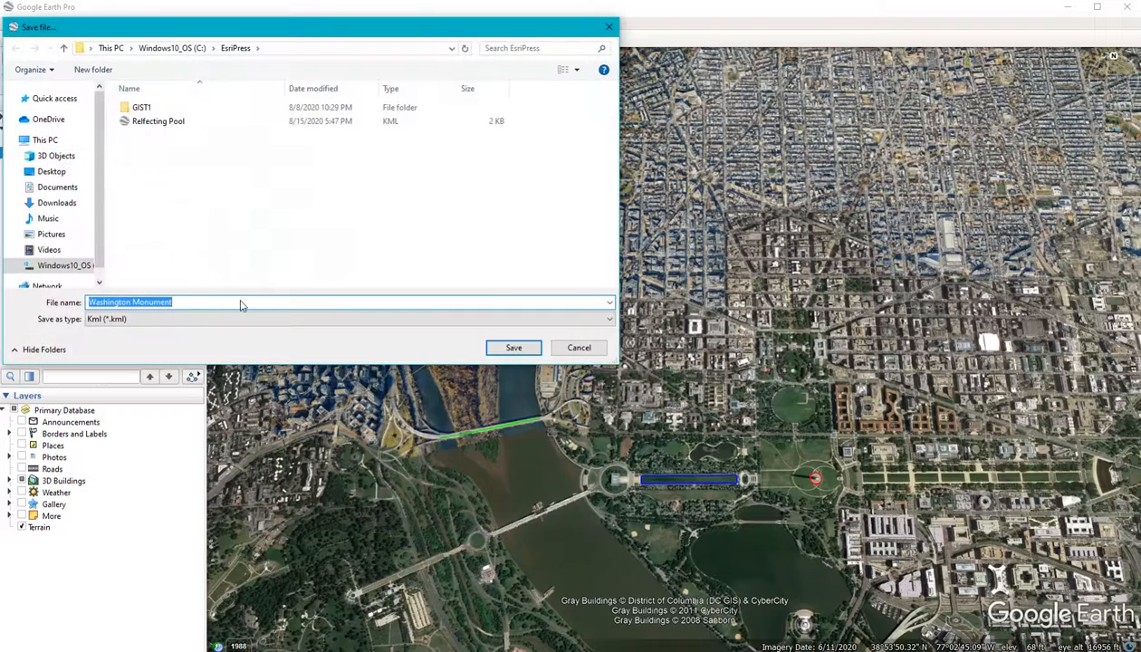
pyautogui.click(512, 348)
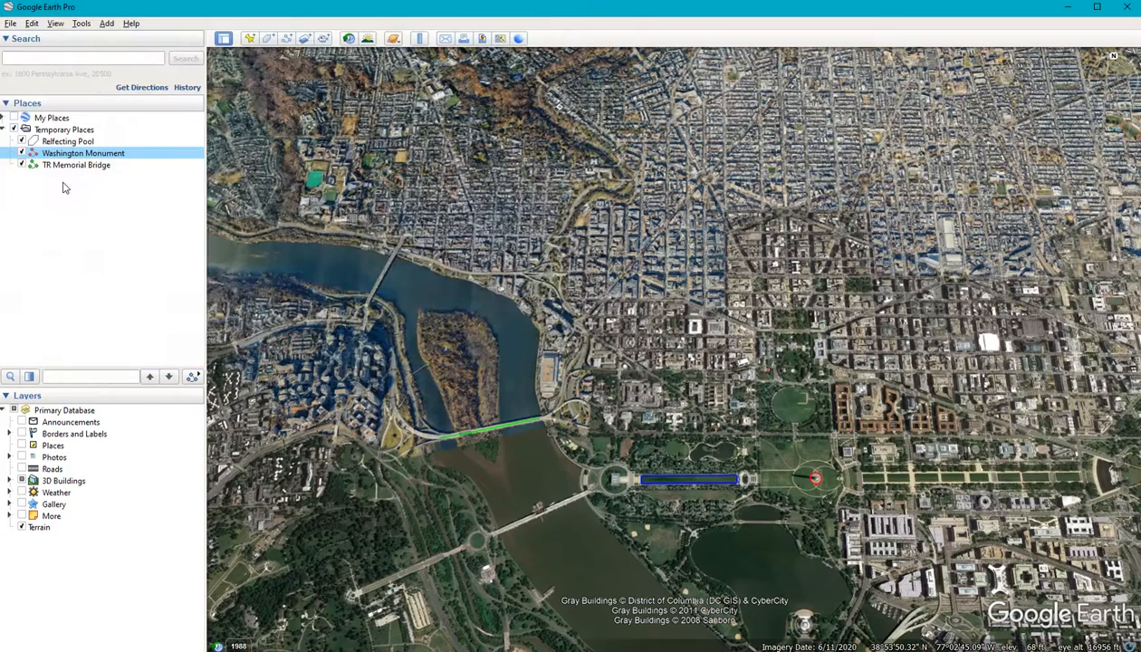
# - Export the "TR Memorial Bridge" path under its own name as a KML file in the EsriPress folder
pyautogui.click(75, 165)
pyautogui.rightClick(75, 167)
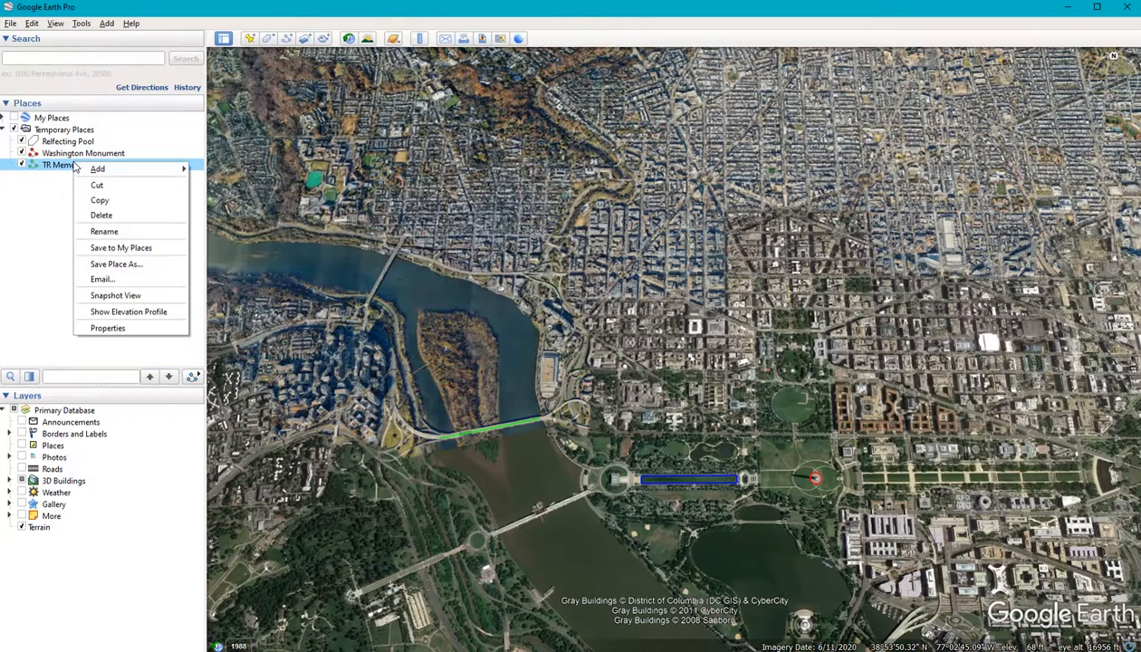
pyautogui.click(116, 264)
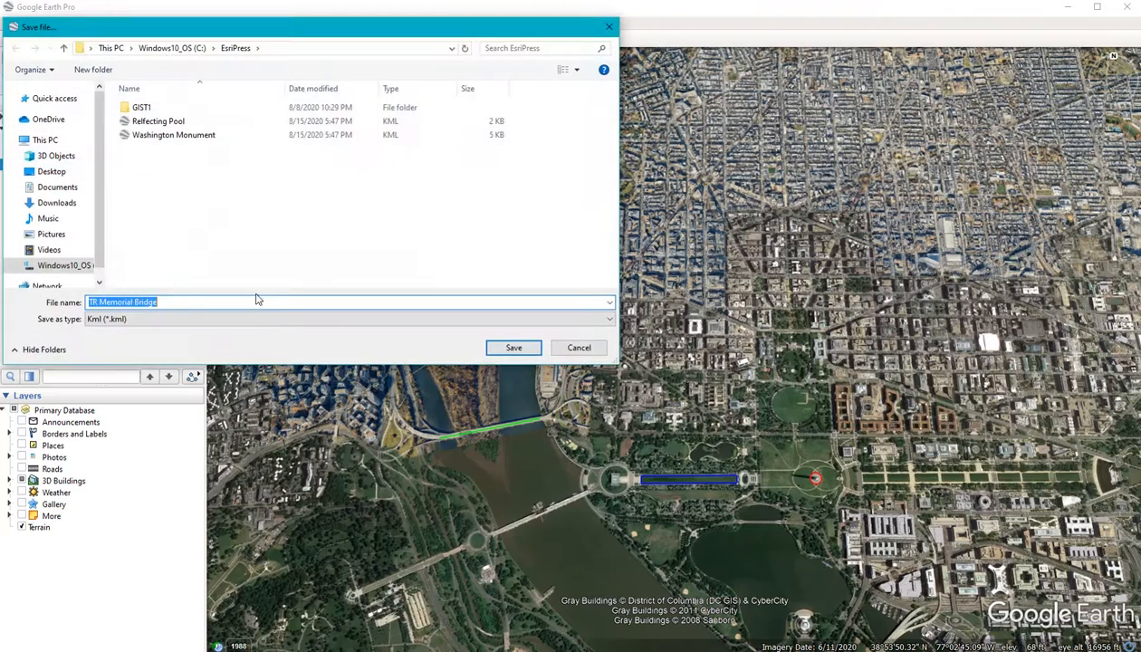
pyautogui.click(509, 349)
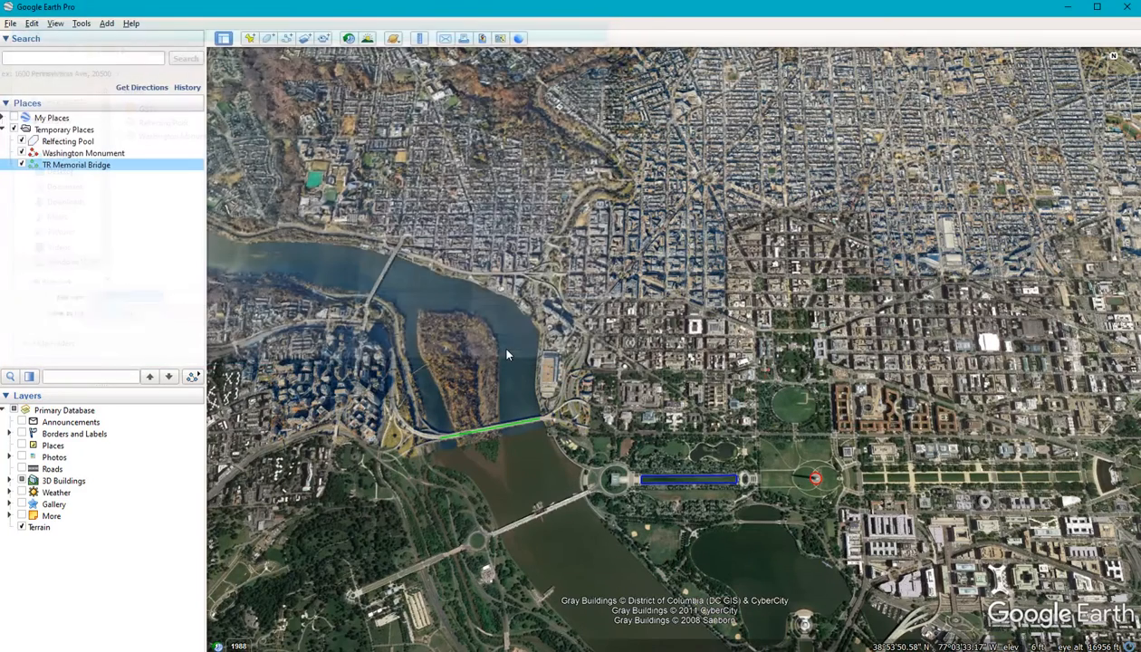